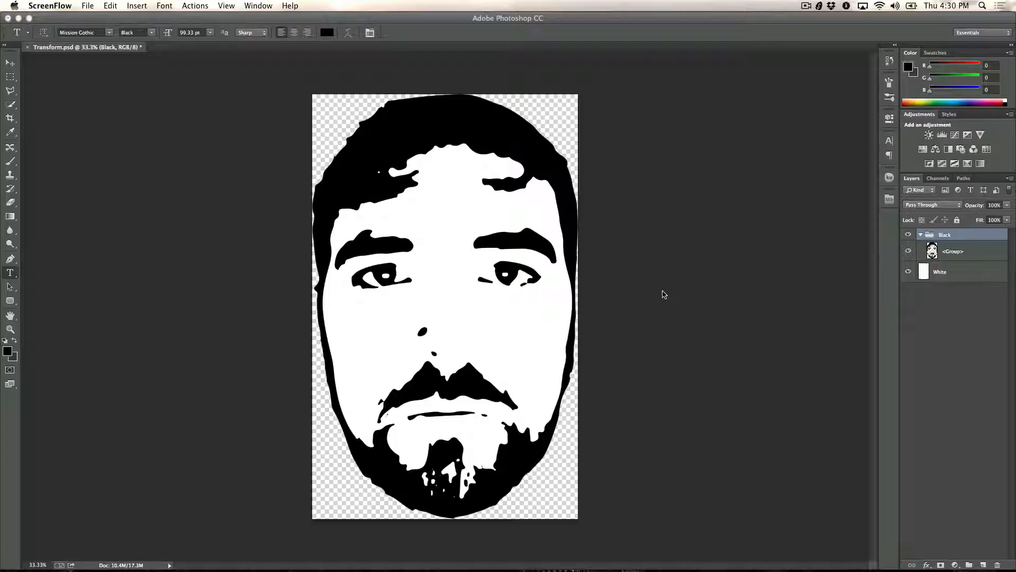
Step: Switch from the Mission Gothic font web page back to the portrait document in Photoshop
{"action": "left_click", "coordinate": [663, 291]}
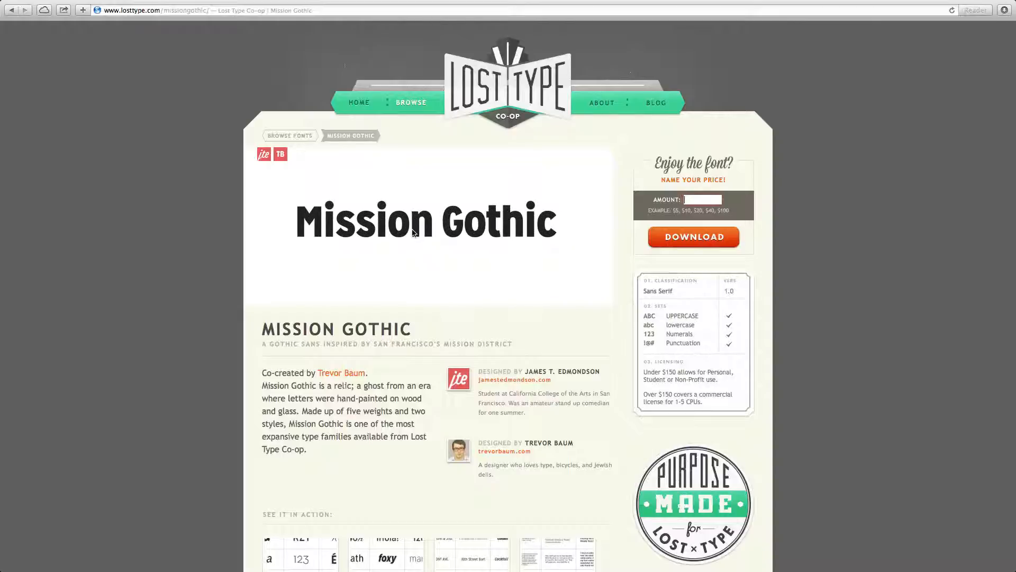
{"action": "key", "text": "ctrl+Left"}
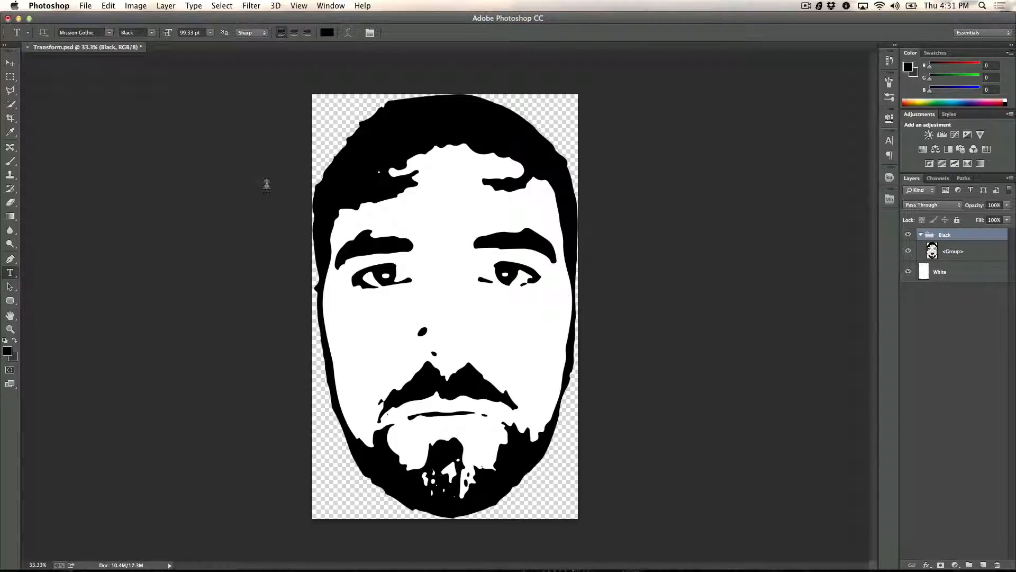
Step: Move the <Group> face layer out of the Black group and delete the emptied group
{"action": "left_click", "coordinate": [10, 63]}
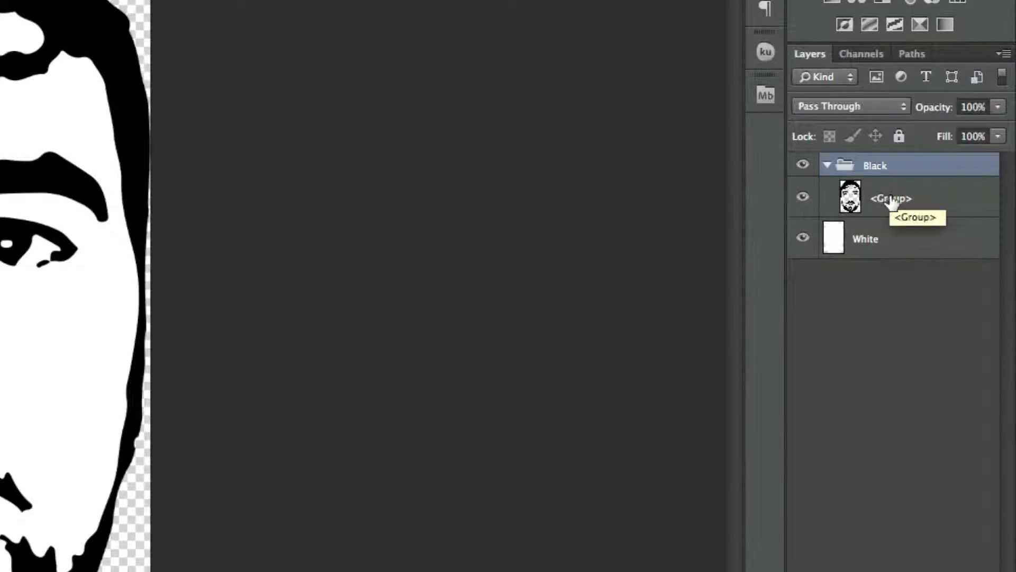
{"action": "left_click", "coordinate": [895, 204]}
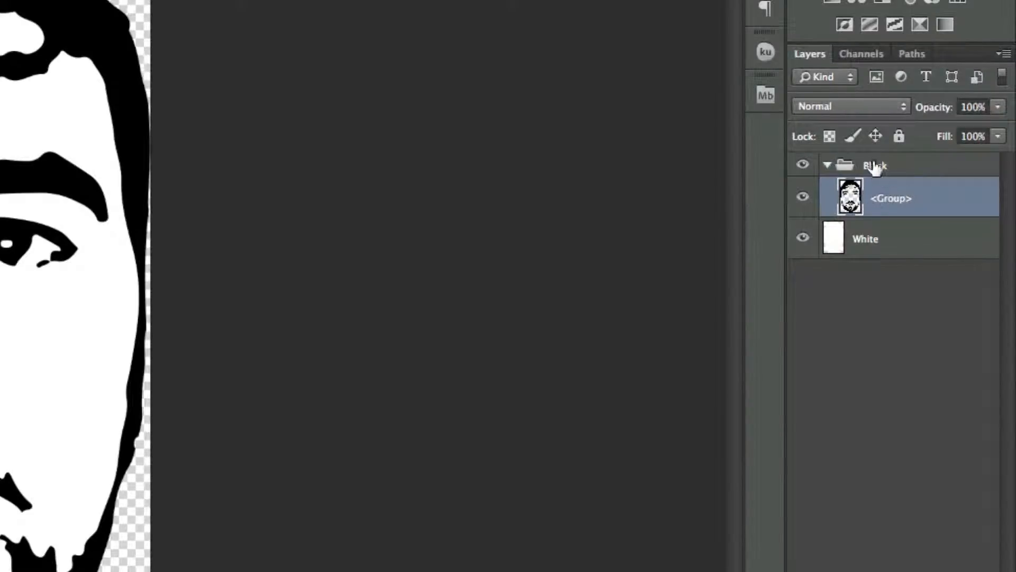
{"action": "left_click_drag", "start_coordinate": [891, 206], "coordinate": [876, 153]}
{"action": "left_click", "coordinate": [877, 208]}
{"action": "key", "text": "Delete"}
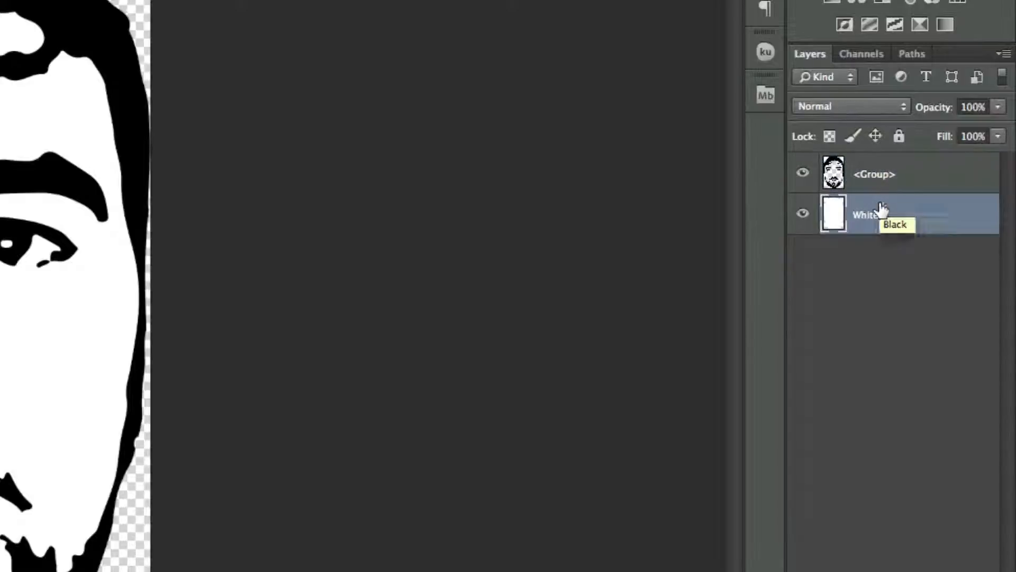
Step: Rename the <Group> face layer to Black and deselect all layers
{"action": "double_click", "coordinate": [868, 179]}
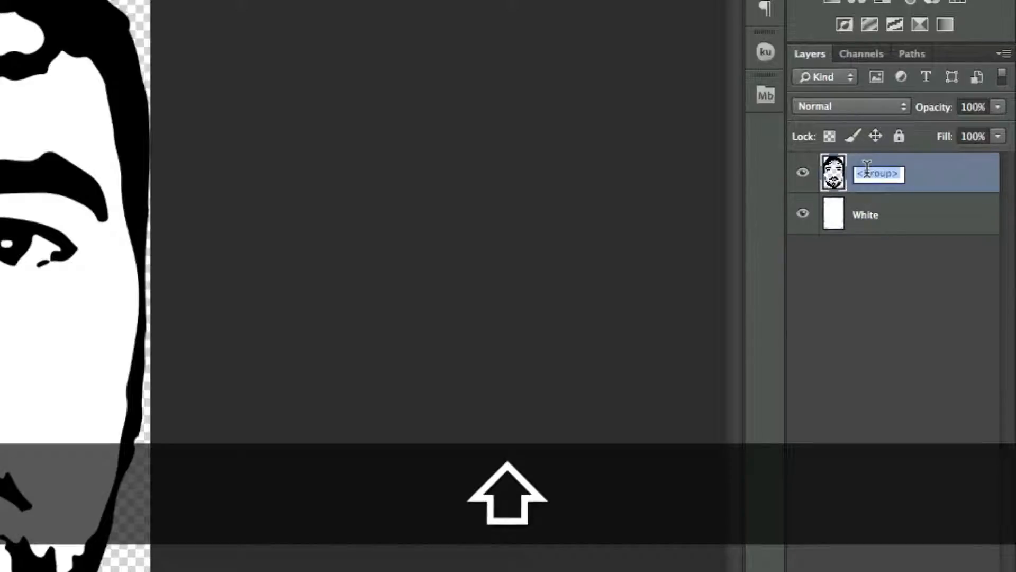
{"action": "type", "text": "Black"}
{"action": "key", "text": "Return"}
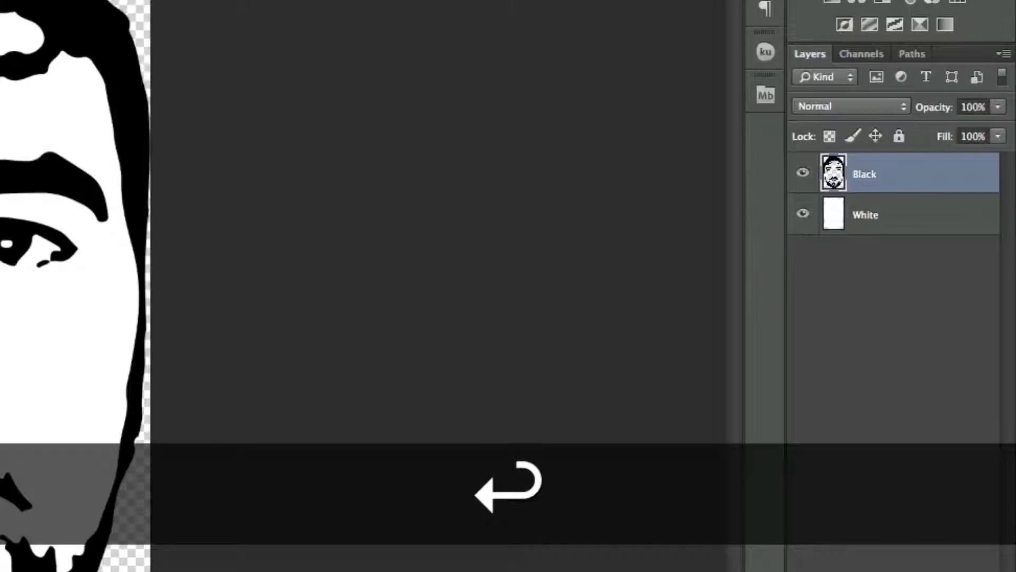
{"action": "left_click", "coordinate": [856, 260]}
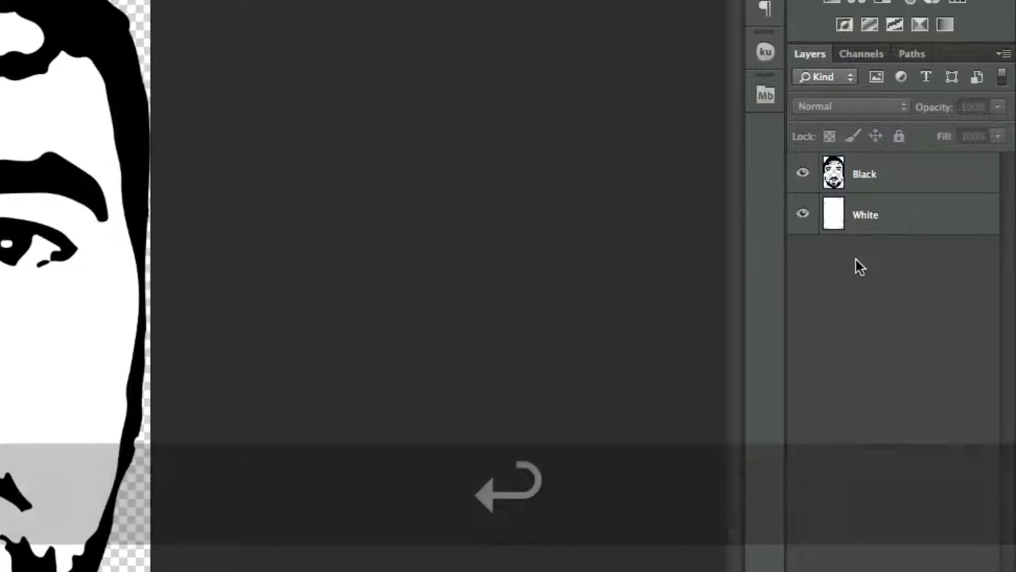
Step: Create a new empty layer beneath the White layer and name it BG
{"action": "key", "text": "alt+shift+super+n"}
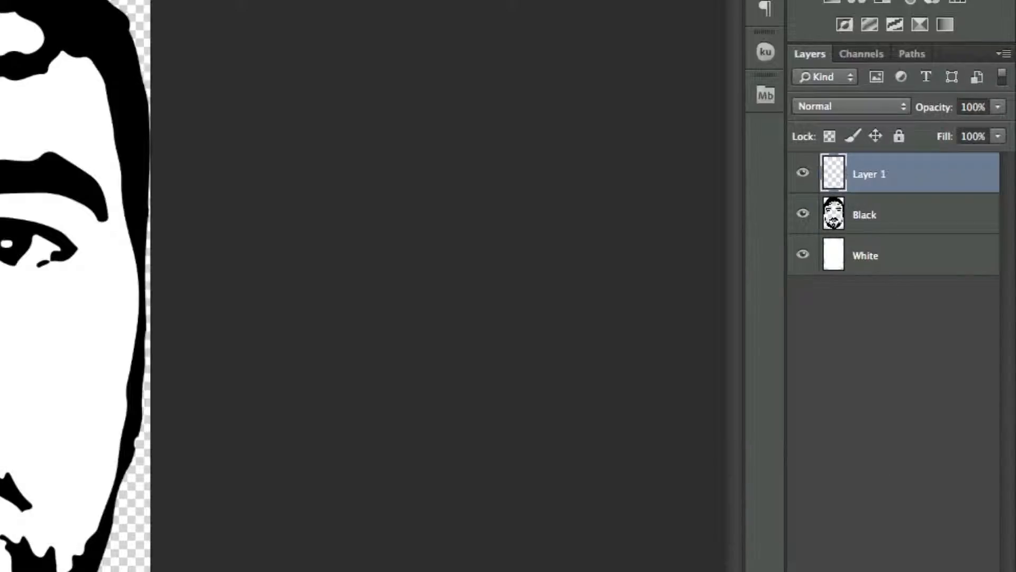
{"action": "left_click_drag", "start_coordinate": [881, 177], "coordinate": [874, 288]}
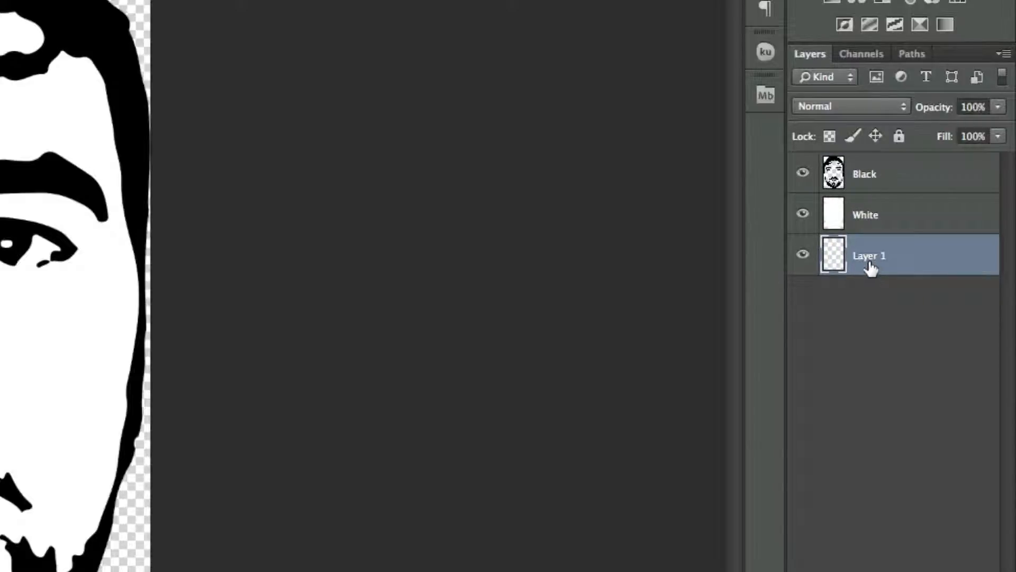
{"action": "double_click", "coordinate": [868, 256]}
{"action": "key", "text": "shift"}
{"action": "type", "text": "BC"}
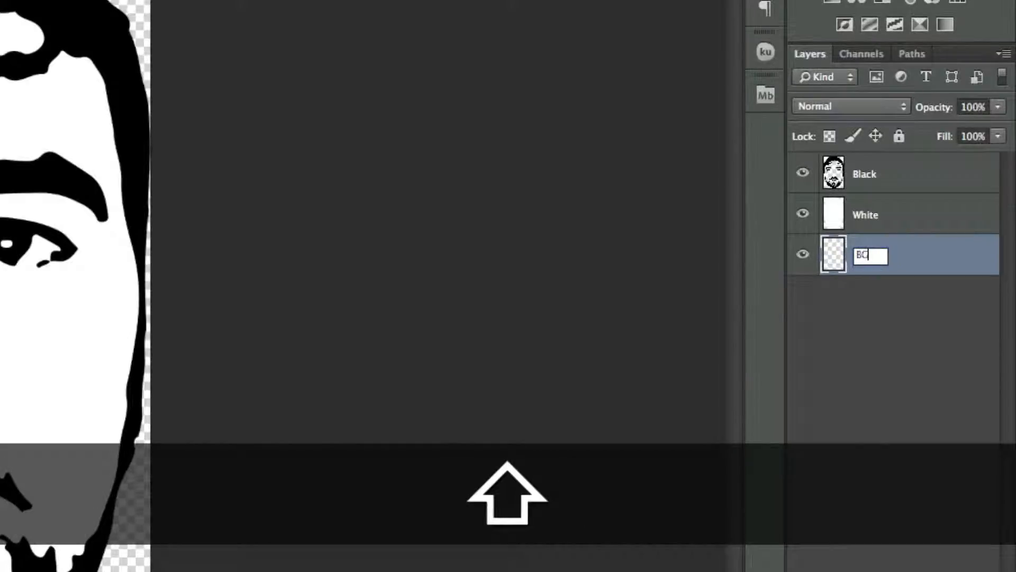
{"action": "key", "text": "Return"}
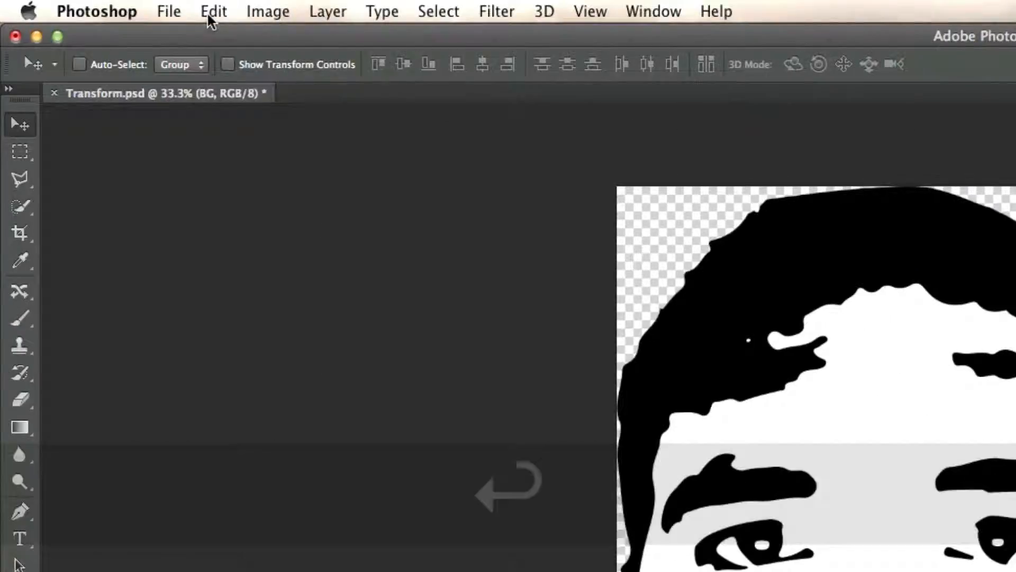
Step: Fill the BG layer with 50% Gray in Normal mode at 100% opacity
{"action": "left_click", "coordinate": [213, 13]}
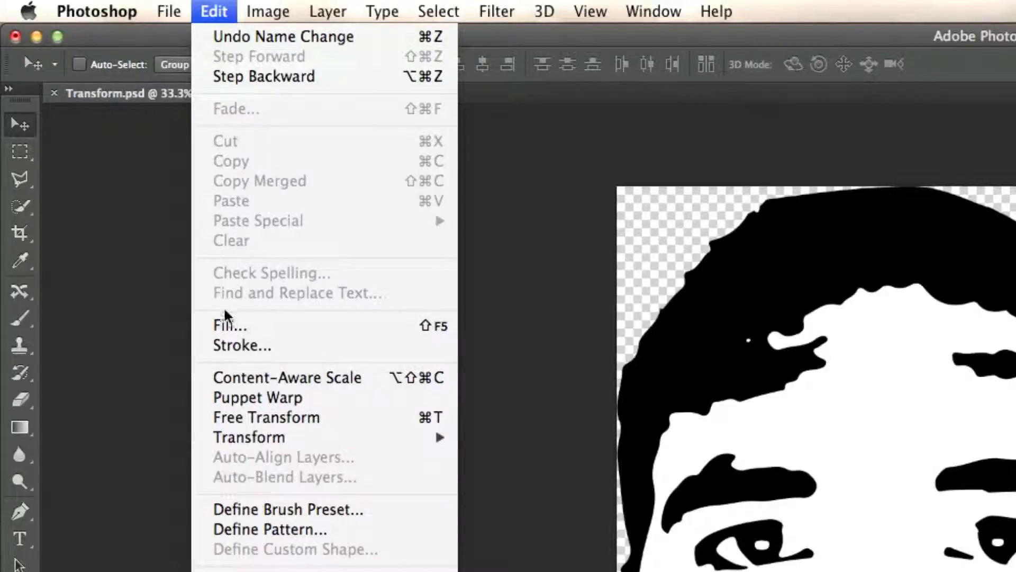
{"action": "left_click", "coordinate": [226, 324]}
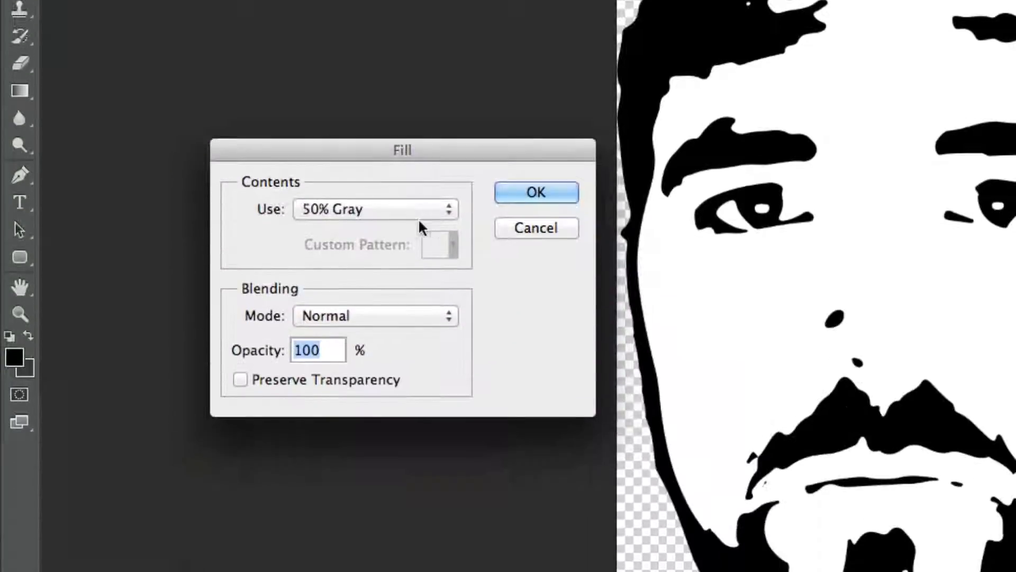
{"action": "left_click", "coordinate": [397, 211]}
{"action": "left_click", "coordinate": [468, 224]}
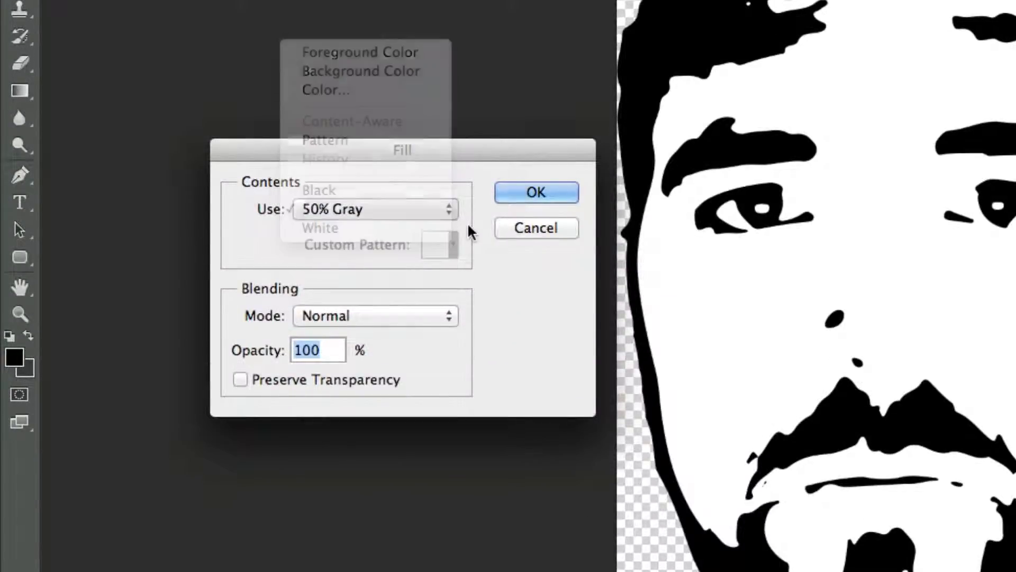
{"action": "left_click", "coordinate": [551, 192]}
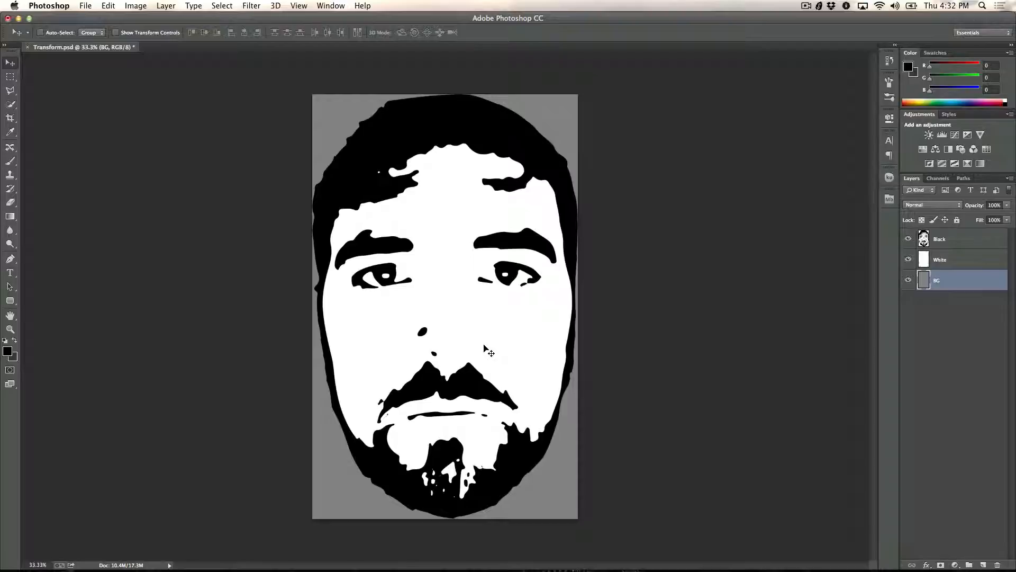
Step: Hide the Black and White layers and set the Type tool's Mission Gothic font style to Black
{"action": "left_click", "coordinate": [909, 239]}
{"action": "left_click", "coordinate": [908, 260]}
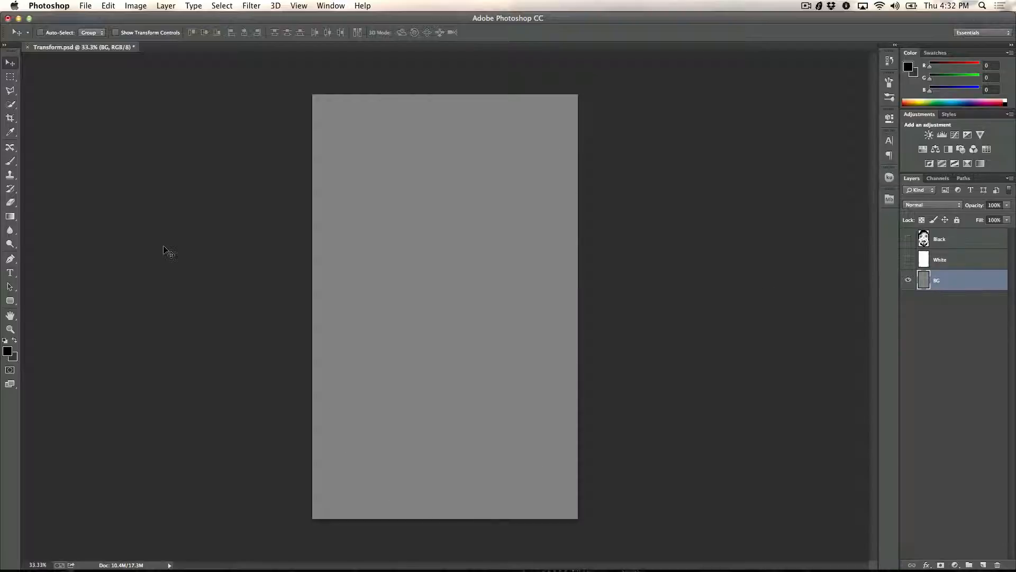
{"action": "left_click", "coordinate": [10, 273]}
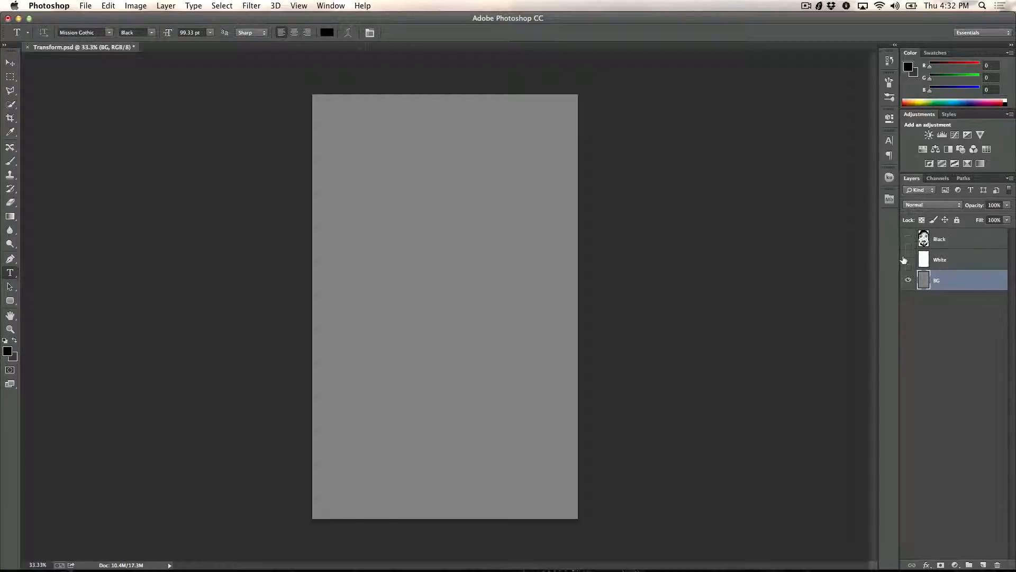
{"action": "left_click", "coordinate": [152, 34]}
{"action": "left_click", "coordinate": [147, 94]}
Step: Start a text layer in the upper part of the canvas with the first line "TITLE ONE TITLE ONE"
{"action": "left_click", "coordinate": [388, 173]}
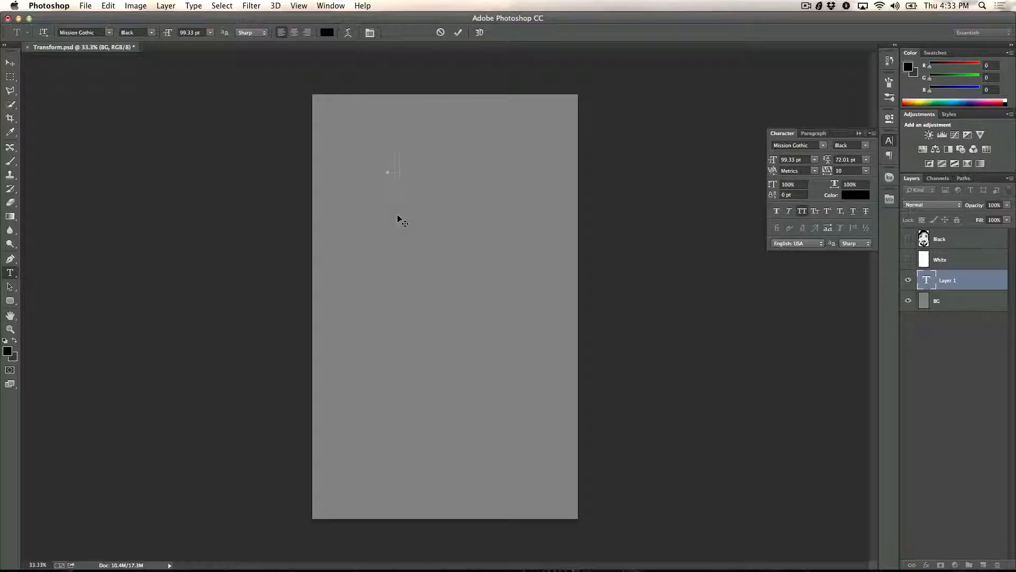
{"action": "type", "text": "TITLE ONE"}
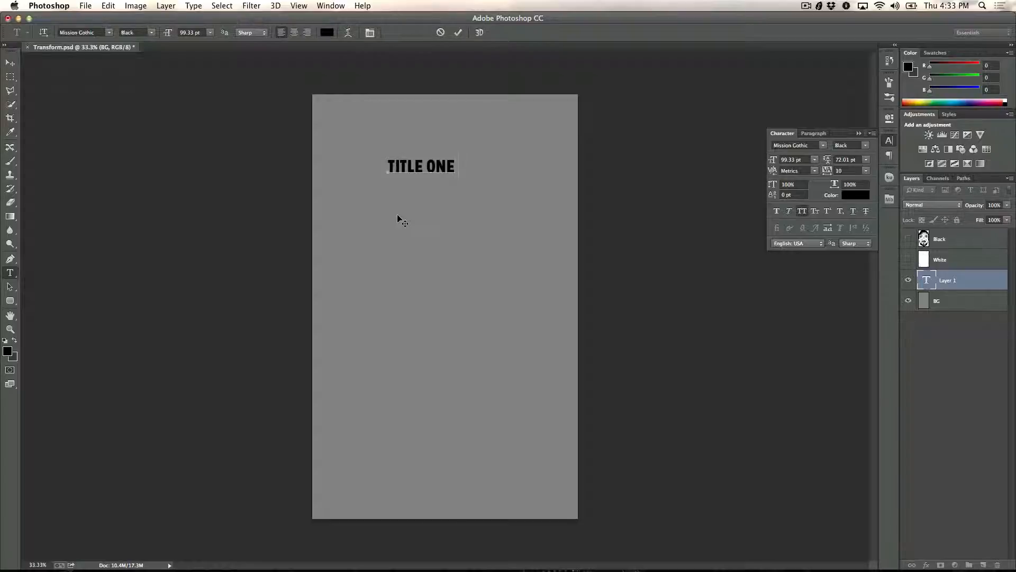
{"action": "type", "text": " TITLE ONE"}
{"action": "key", "text": "Return"}
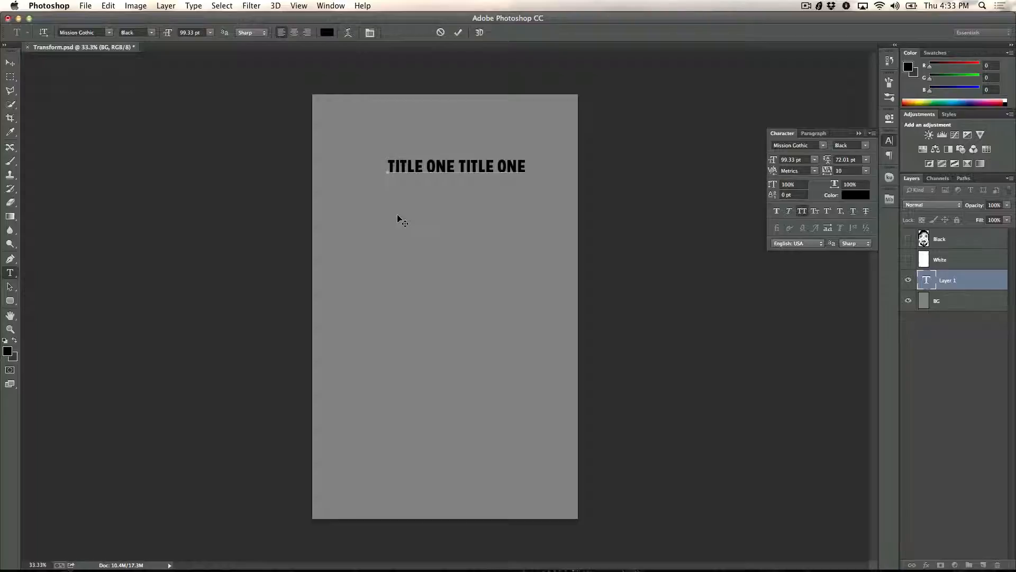
Step: Enter "TWO TITLE" on the second line and duplicate it so the line reads "TWO TITLE TWO TITLE", ending with a line break
{"action": "type", "text": "TWO TITLE"}
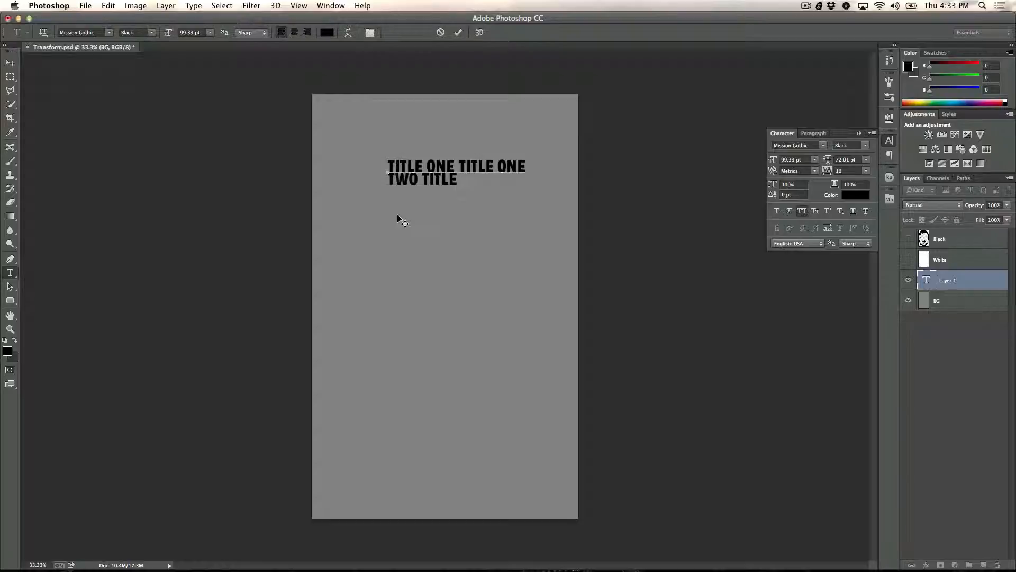
{"action": "left_click_drag", "start_coordinate": [458, 180], "coordinate": [376, 181]}
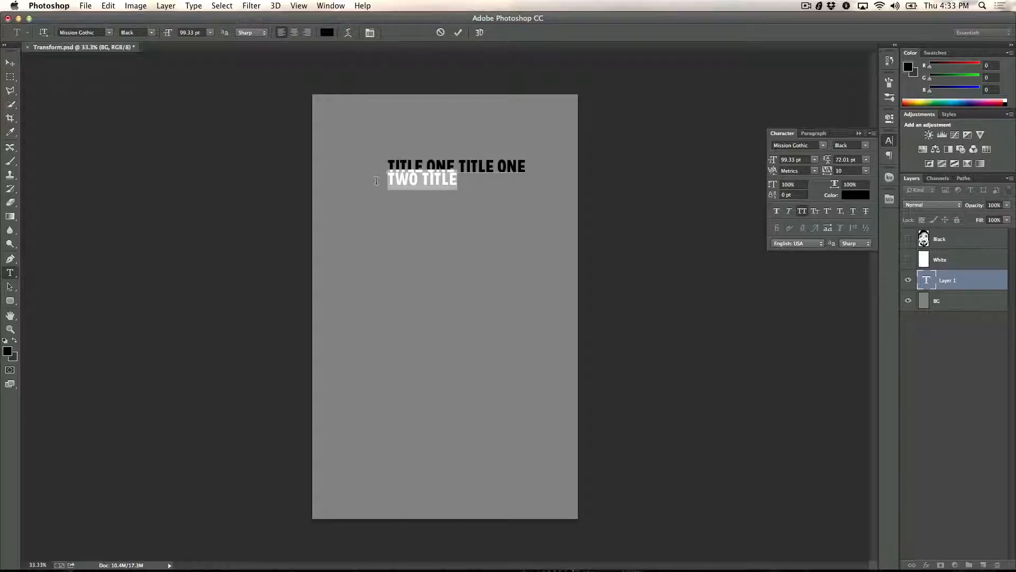
{"action": "key", "text": "super+c"}
{"action": "key", "text": "Right"}
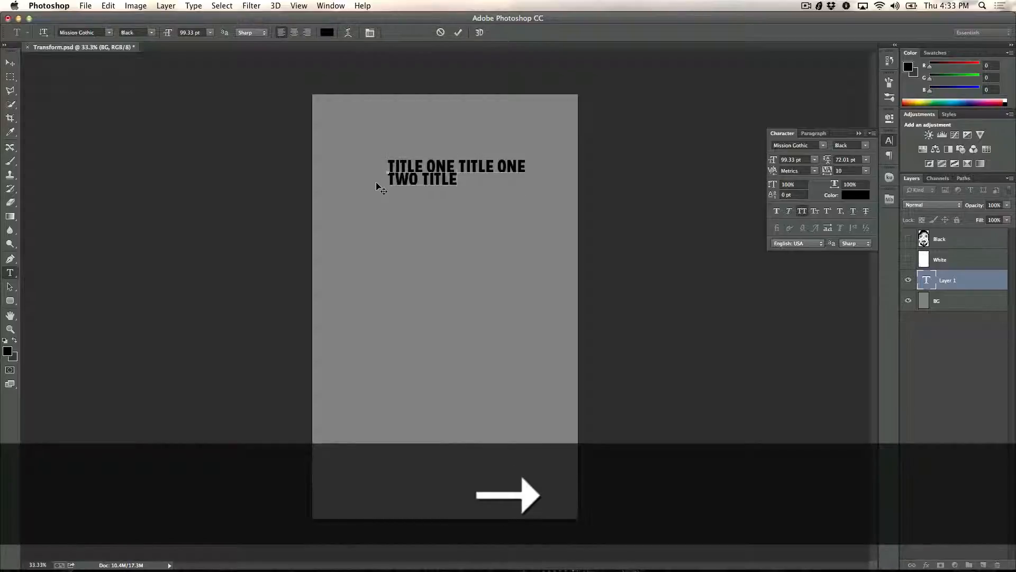
{"action": "key", "text": "super+v"}
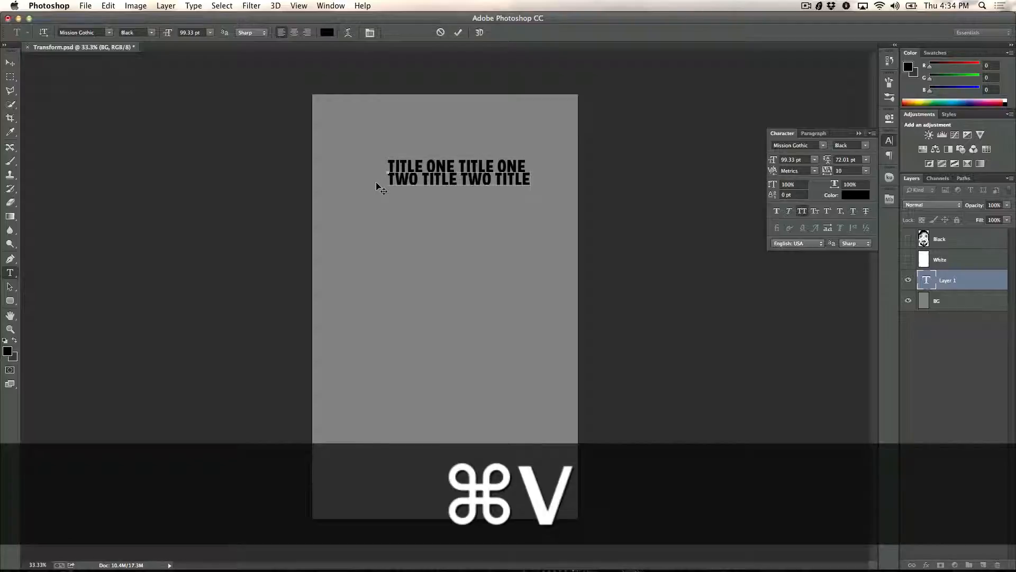
{"action": "key", "text": "Return"}
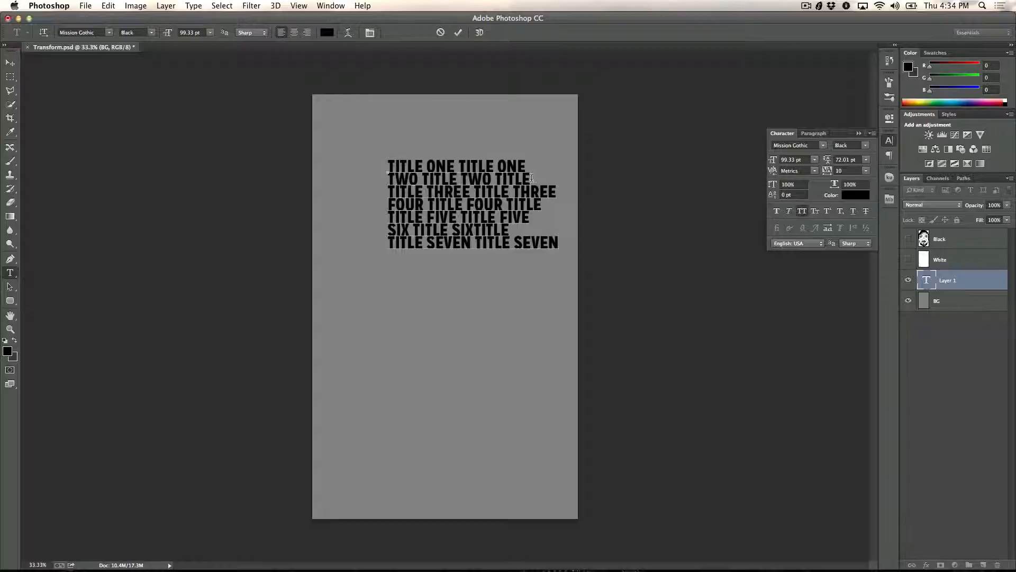
Step: Change the font style of the line "TWO TITLE TWO TITLE" to Regular
{"action": "left_click_drag", "start_coordinate": [531, 178], "coordinate": [387, 174]}
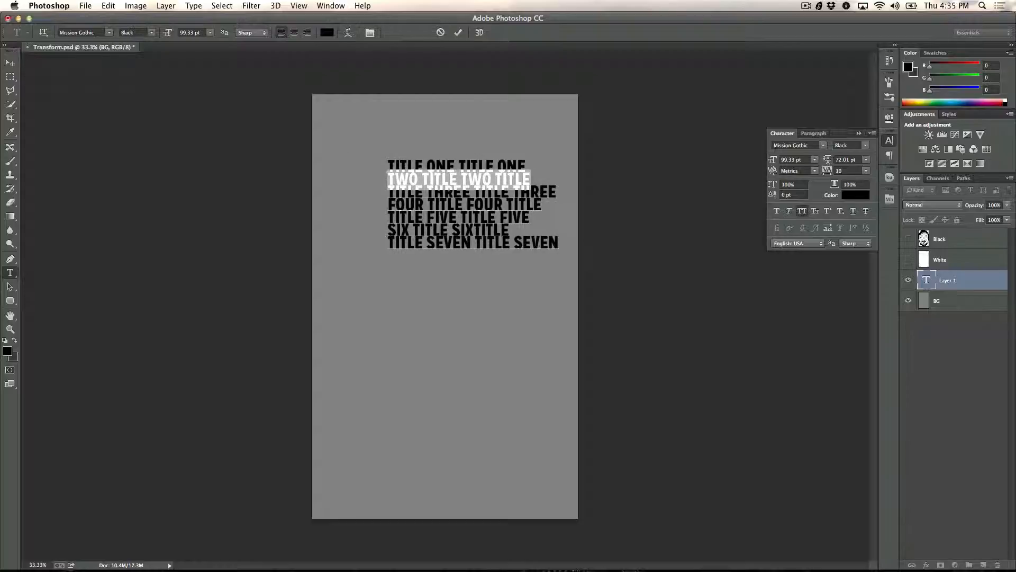
{"action": "left_click", "coordinate": [153, 34]}
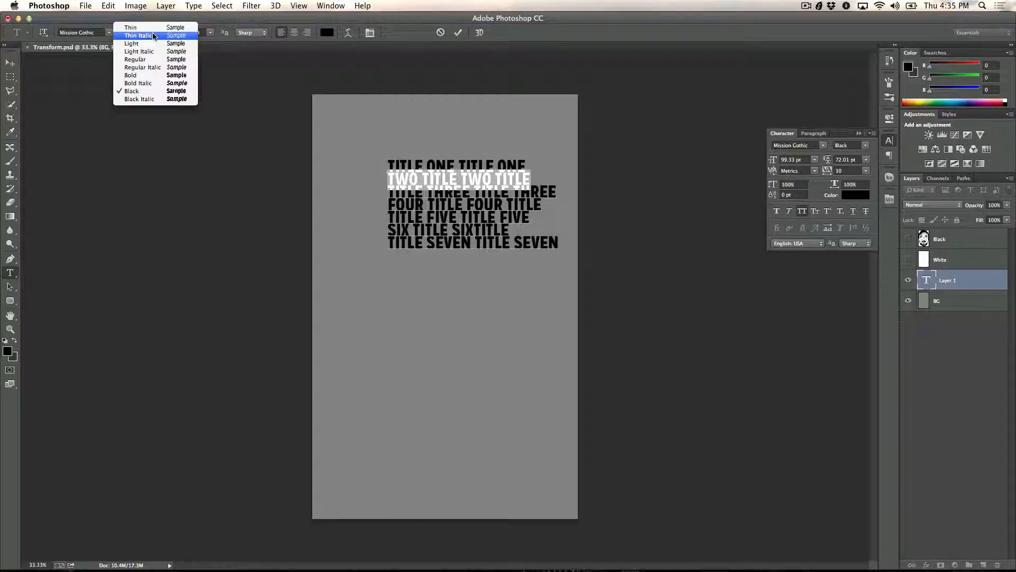
{"action": "left_click", "coordinate": [148, 63]}
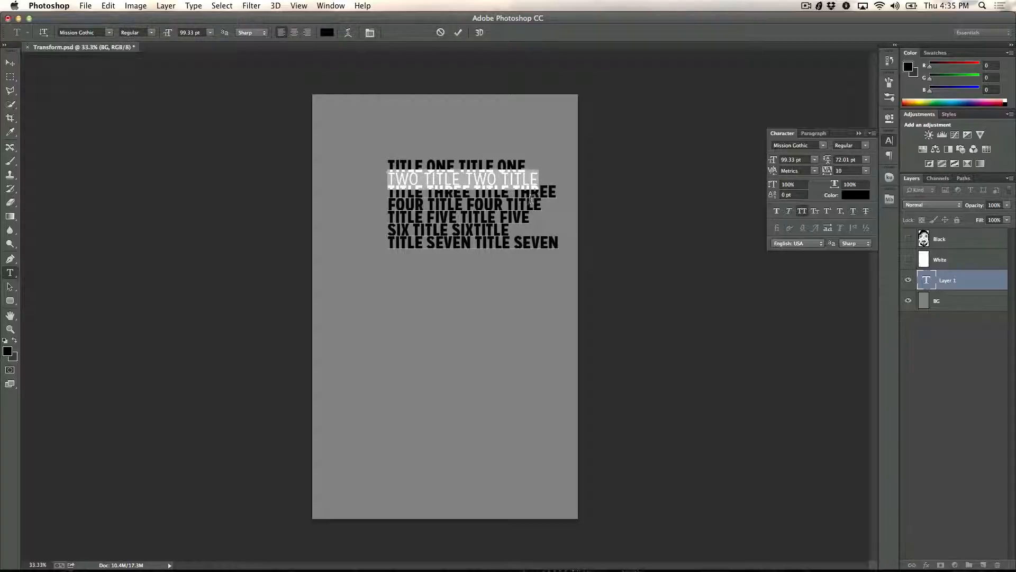
{"action": "left_click", "coordinate": [547, 193]}
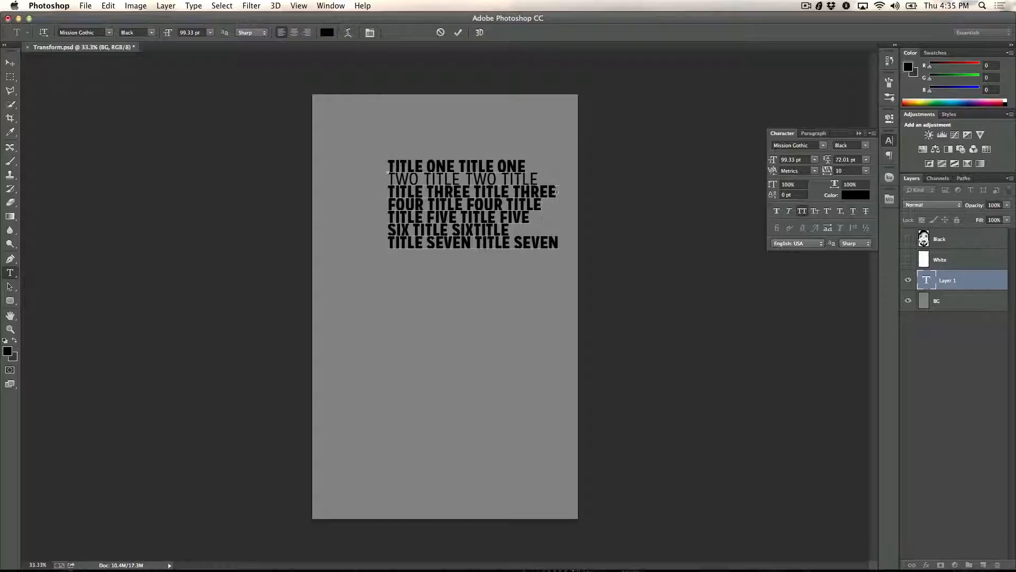
Step: Change the font style of the line "TITLE THREE TITLE THREE" to Thin
{"action": "left_click_drag", "start_coordinate": [556, 191], "coordinate": [387, 185]}
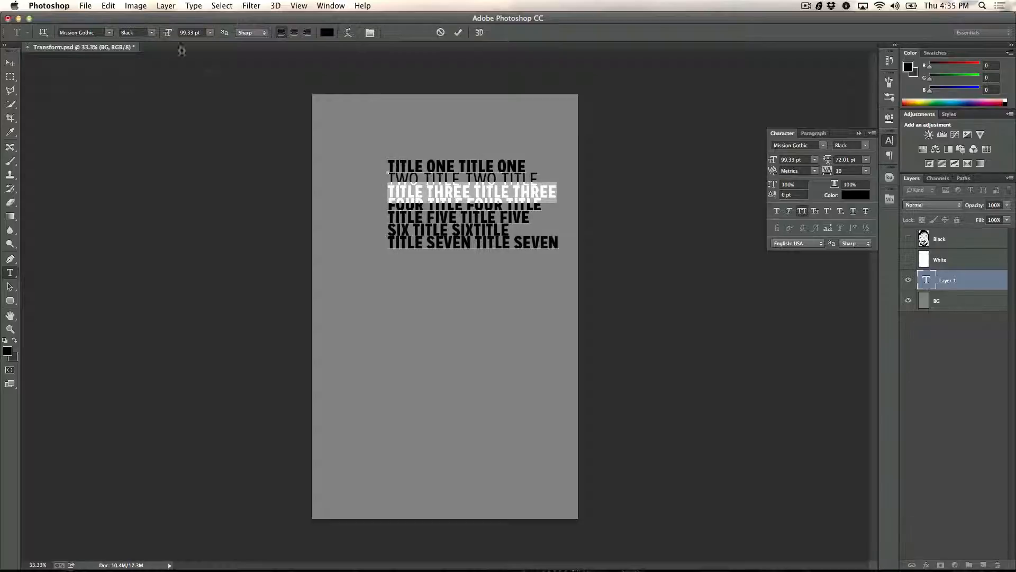
{"action": "left_click", "coordinate": [151, 33]}
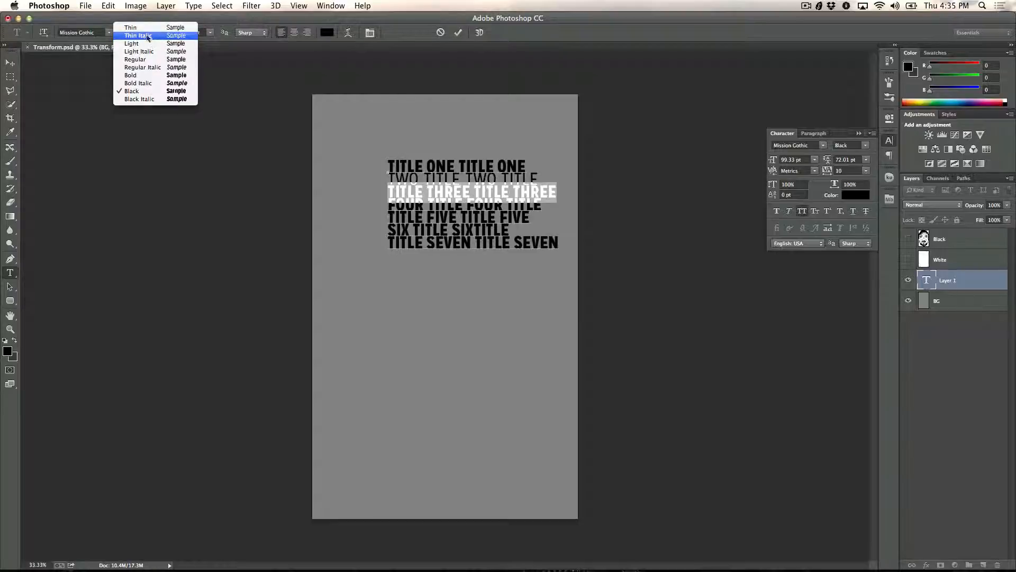
{"action": "left_click", "coordinate": [144, 27]}
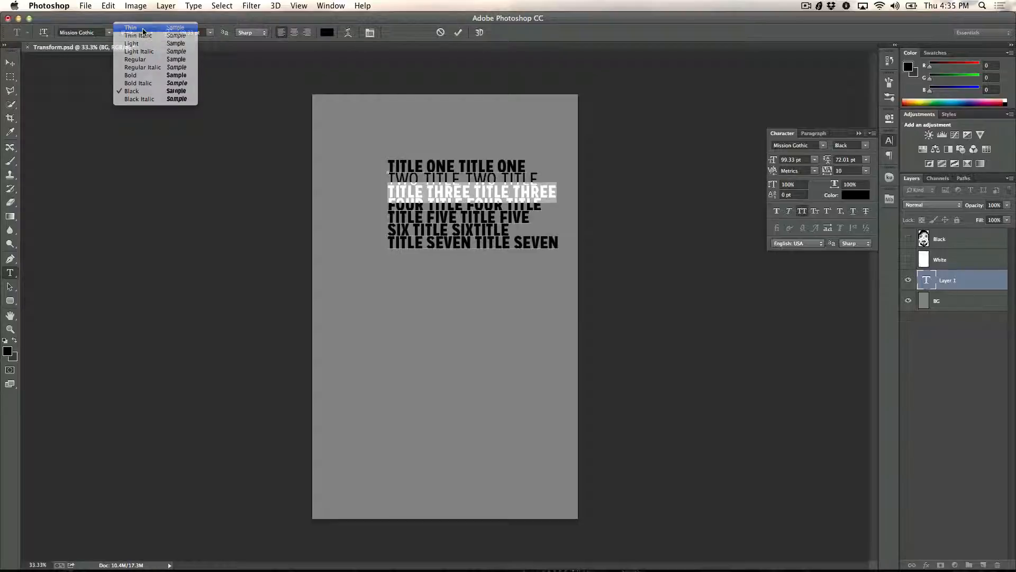
{"action": "left_click", "coordinate": [425, 206]}
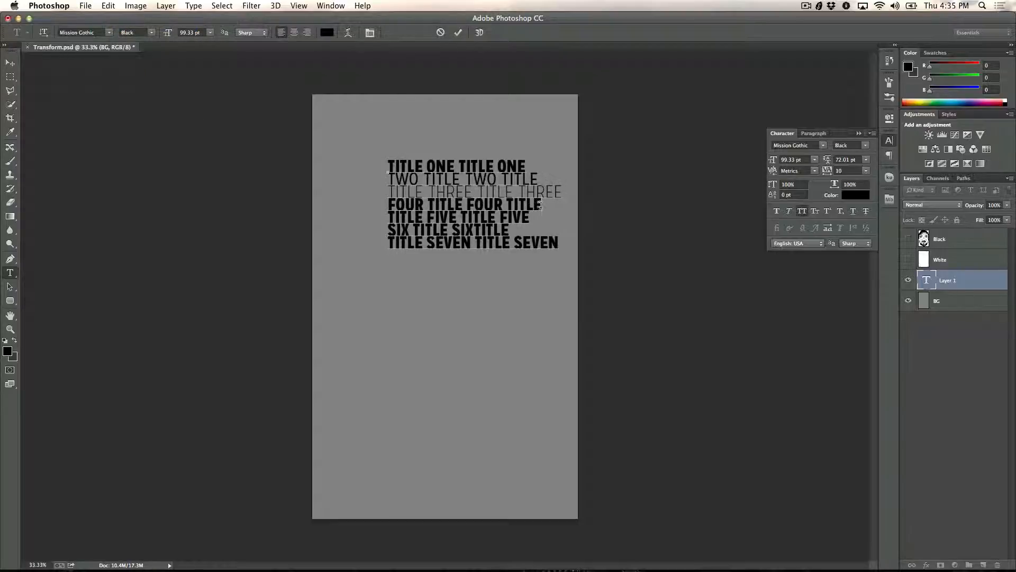
Step: Change the font style of the line "FOUR TITLE FOUR TITLE" to Light
{"action": "left_click_drag", "start_coordinate": [540, 205], "coordinate": [366, 202]}
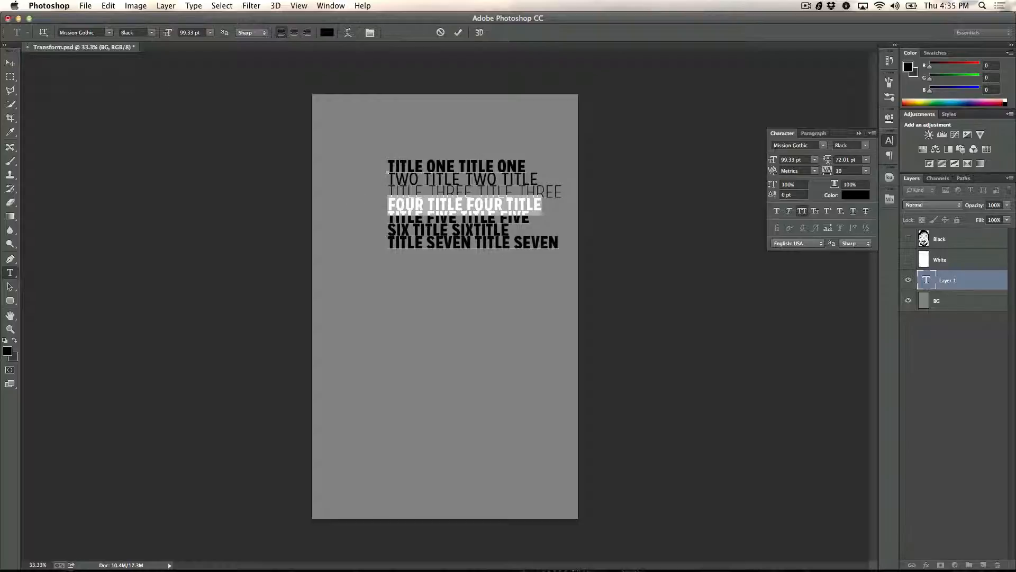
{"action": "left_click", "coordinate": [152, 33]}
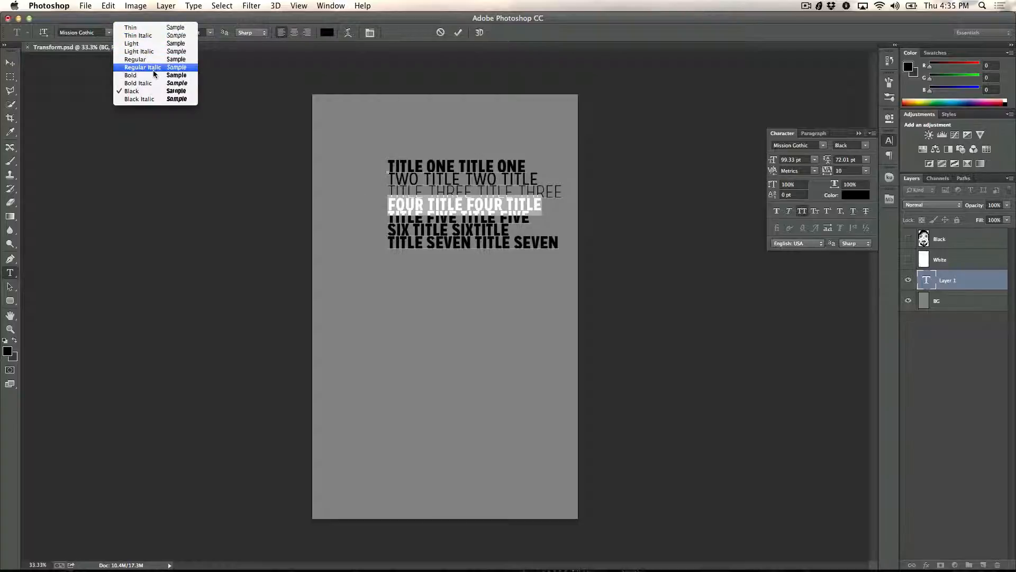
{"action": "left_click", "coordinate": [148, 45]}
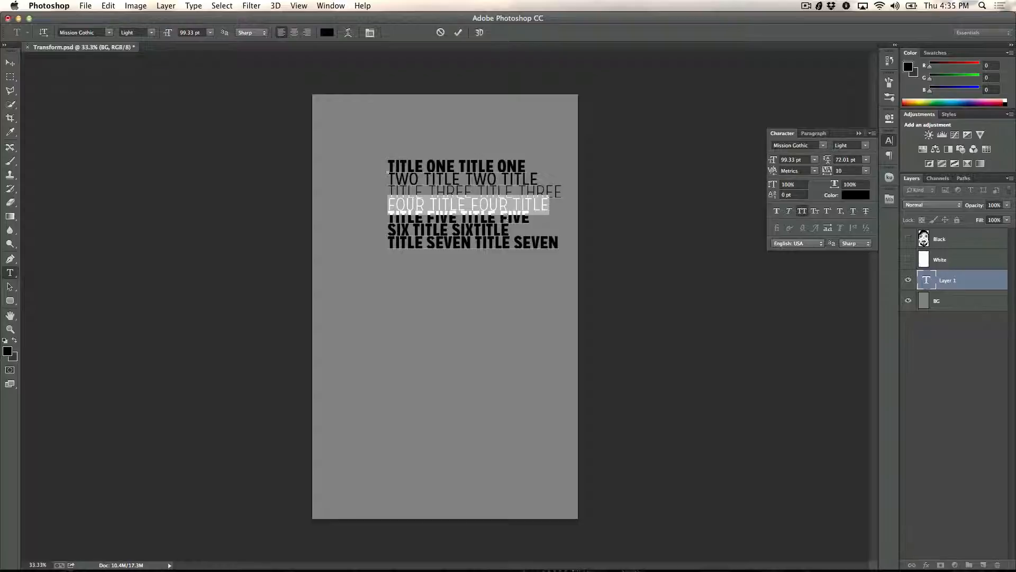
{"action": "left_click", "coordinate": [521, 220]}
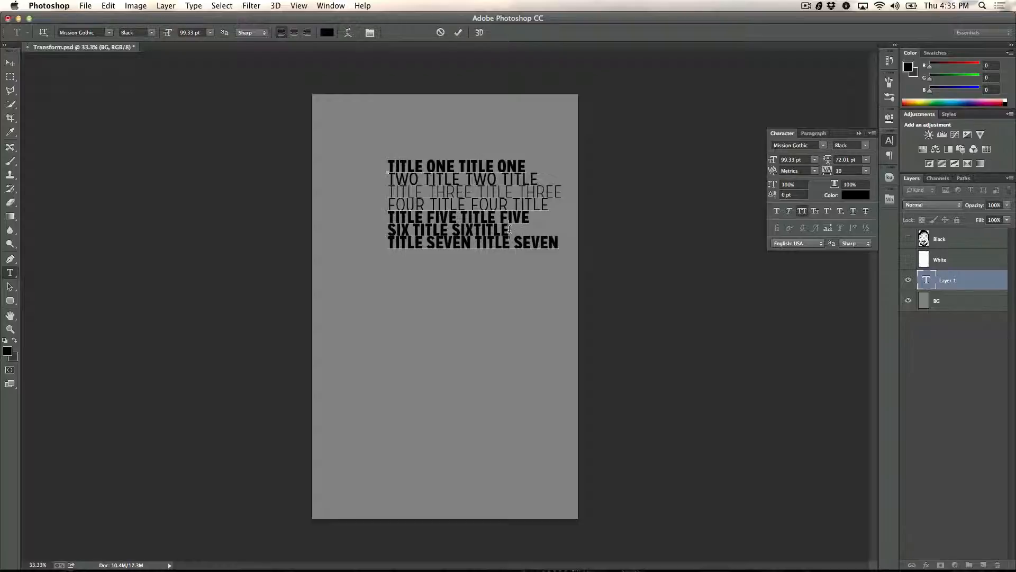
Step: Change the font style of the line "SIX TITLE SIXTITLE" to Regular
{"action": "left_click_drag", "start_coordinate": [509, 229], "coordinate": [375, 230]}
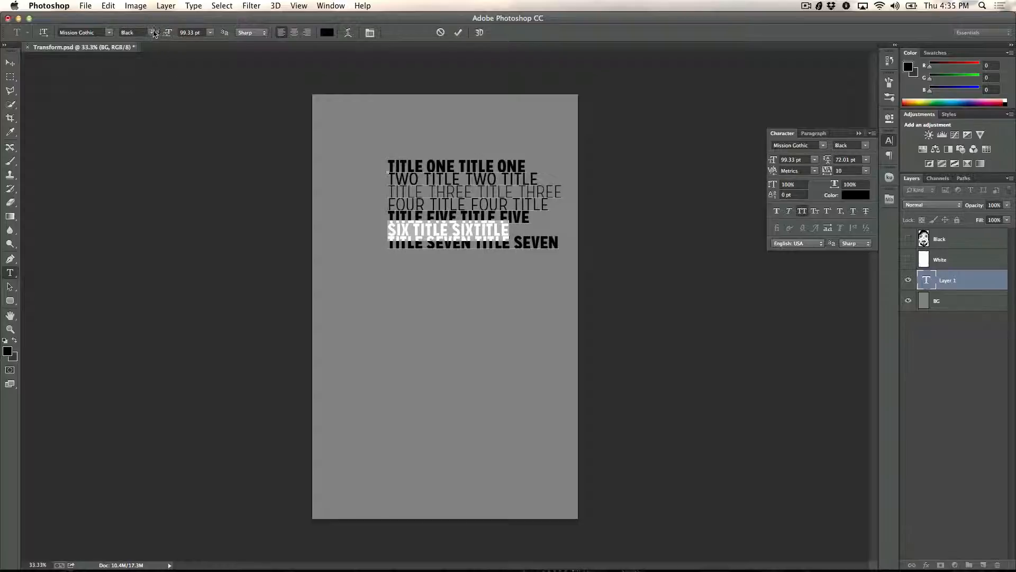
{"action": "left_click", "coordinate": [154, 34]}
{"action": "left_click", "coordinate": [143, 62]}
{"action": "left_click", "coordinate": [556, 243]}
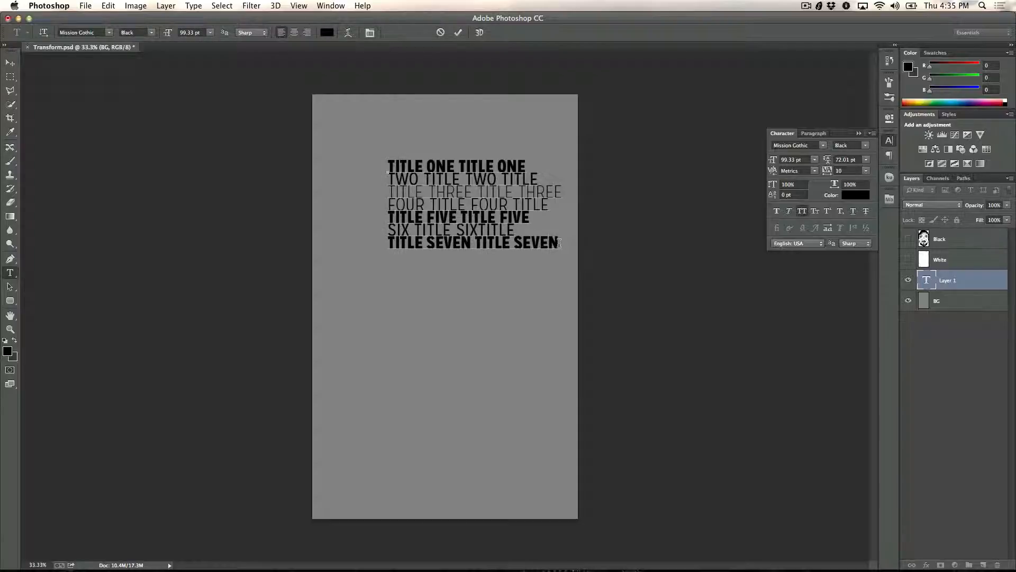
Step: Change the font style of the line "TITLE SEVEN TITLE SEVEN" to Thin
{"action": "left_click_drag", "start_coordinate": [559, 243], "coordinate": [379, 243]}
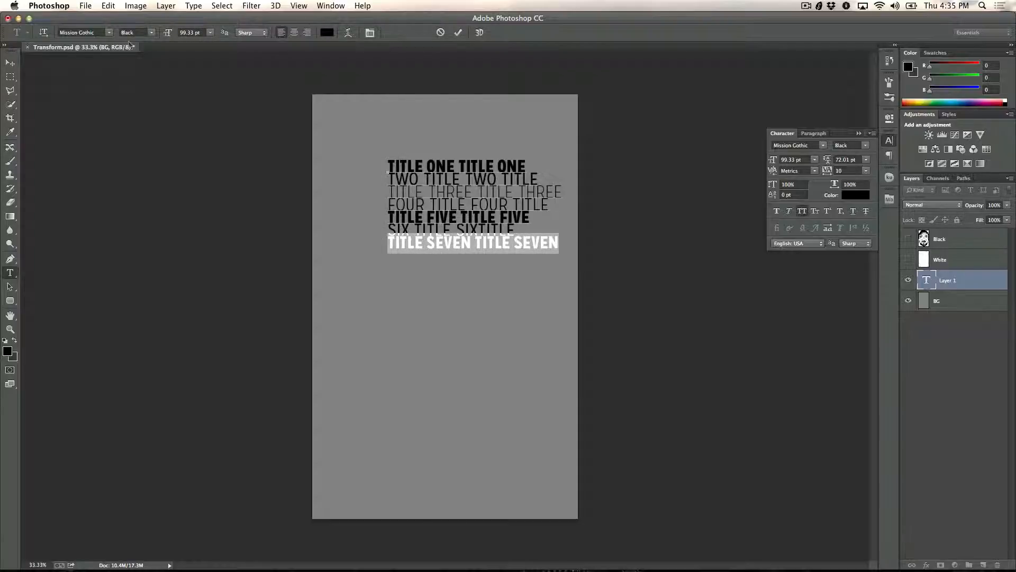
{"action": "left_click", "coordinate": [151, 34]}
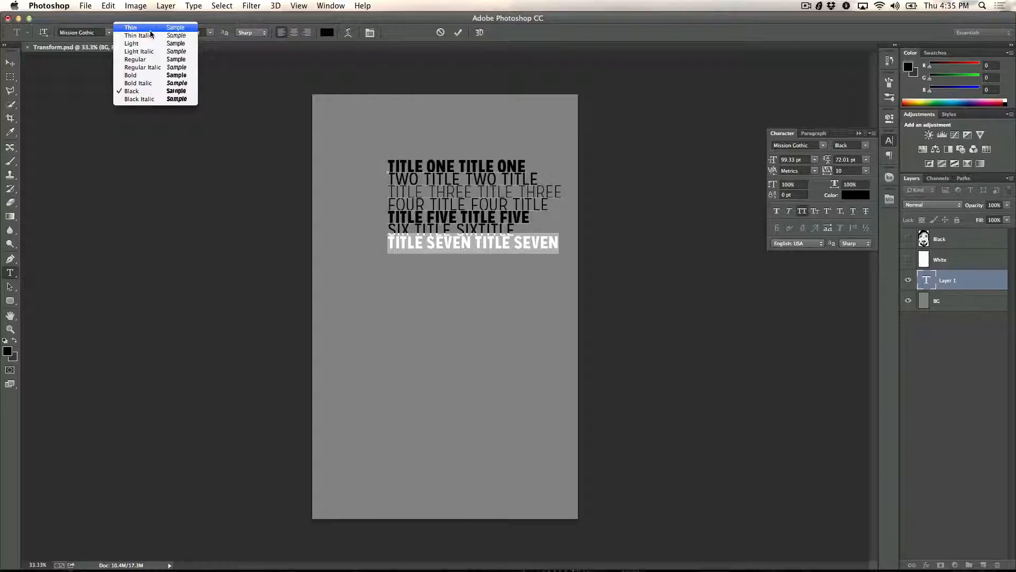
{"action": "left_click", "coordinate": [150, 32]}
{"action": "left_click", "coordinate": [438, 242]}
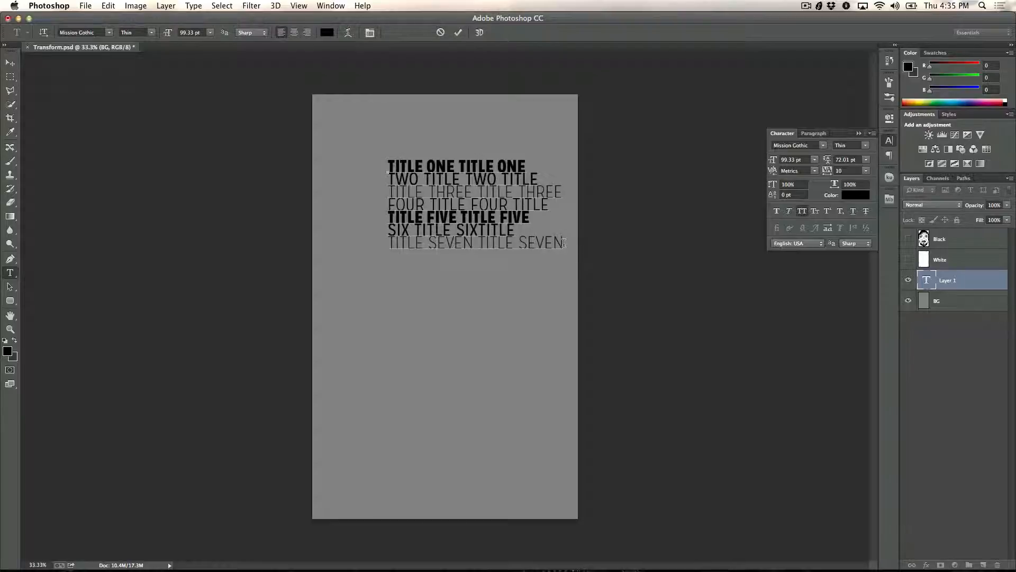
Step: Copy all seven title lines and paste them twice below the last line, each copy starting on a new line
{"action": "left_click_drag", "start_coordinate": [397, 203], "coordinate": [361, 166]}
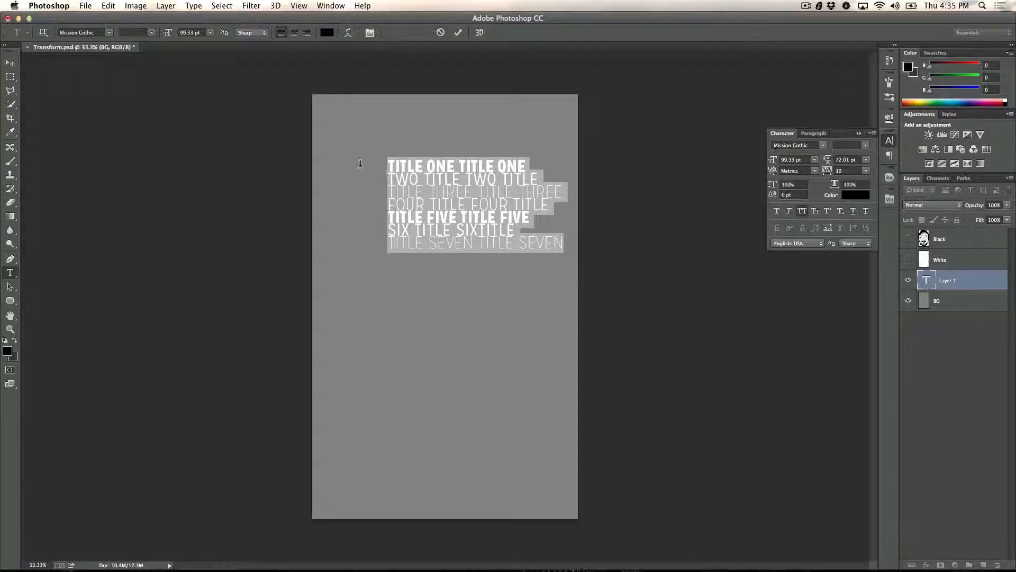
{"action": "key", "text": "super+c"}
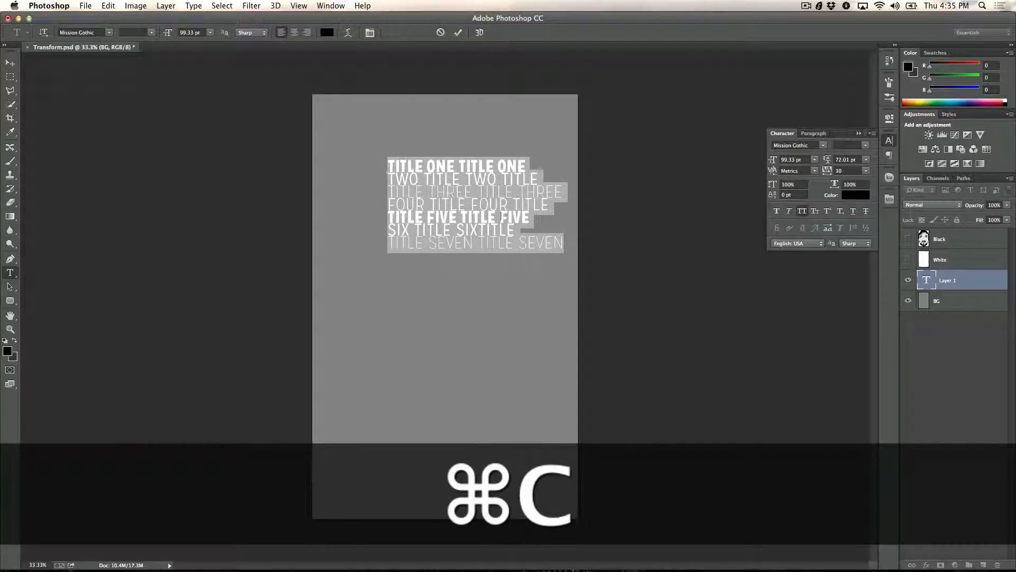
{"action": "left_click", "coordinate": [561, 242]}
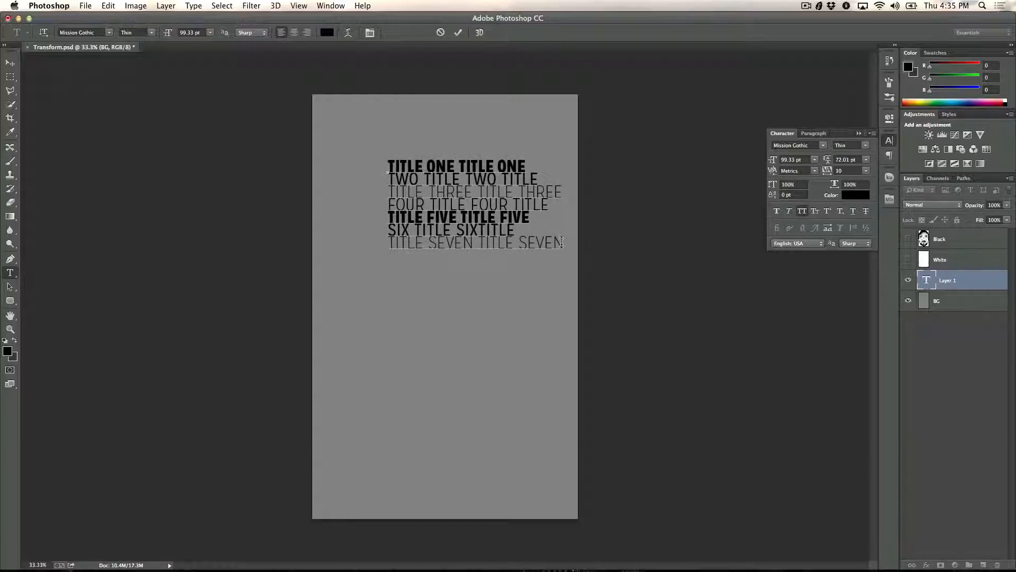
{"action": "key", "text": "Return"}
{"action": "key", "text": "super"}
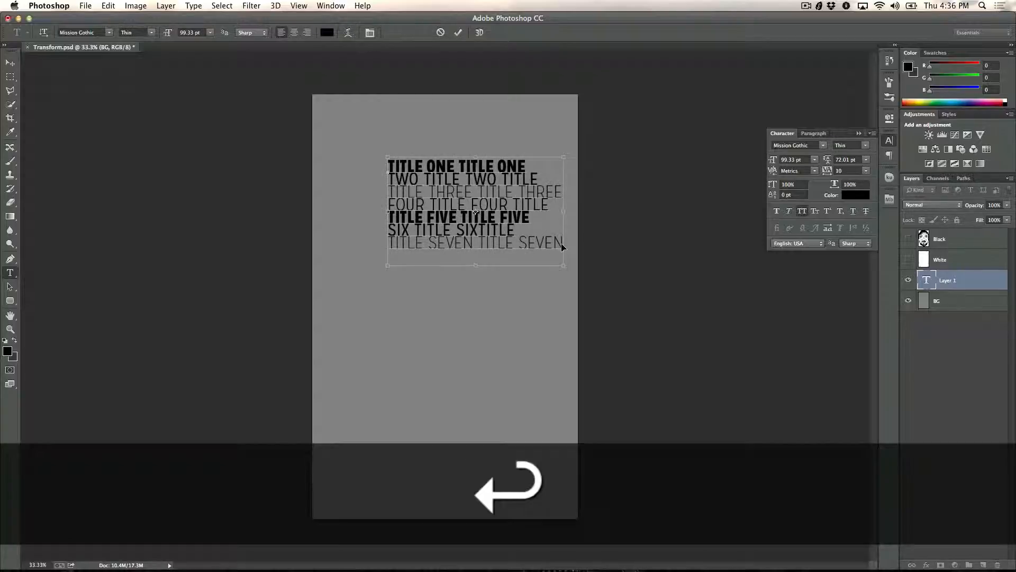
{"action": "key", "text": "super+v"}
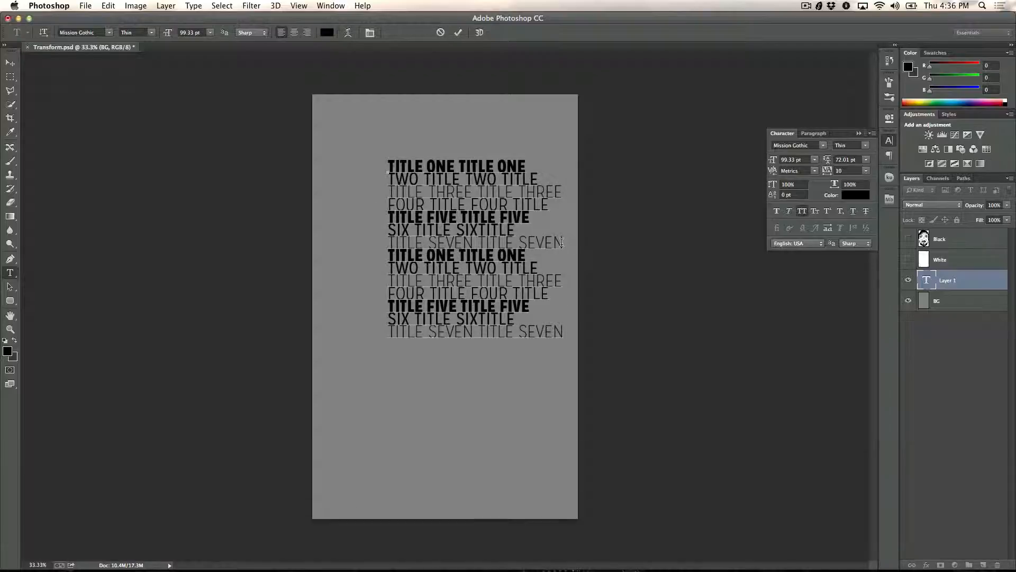
{"action": "key", "text": "Return"}
{"action": "key", "text": "super+v"}
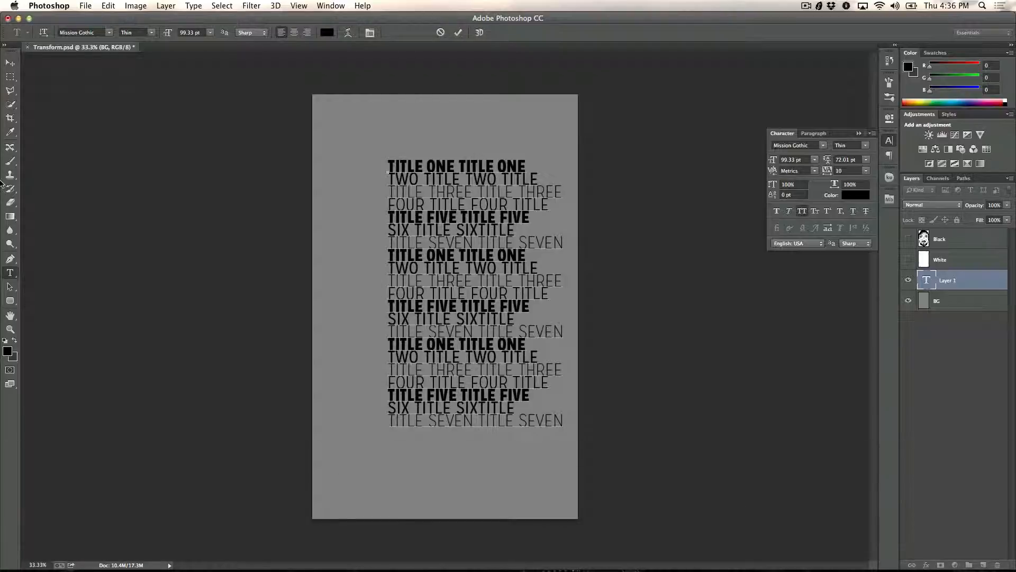
Step: Commit the text, move the block to the middle of the canvas and rotate it 90° clockwise with Free Transform
{"action": "left_click", "coordinate": [10, 63]}
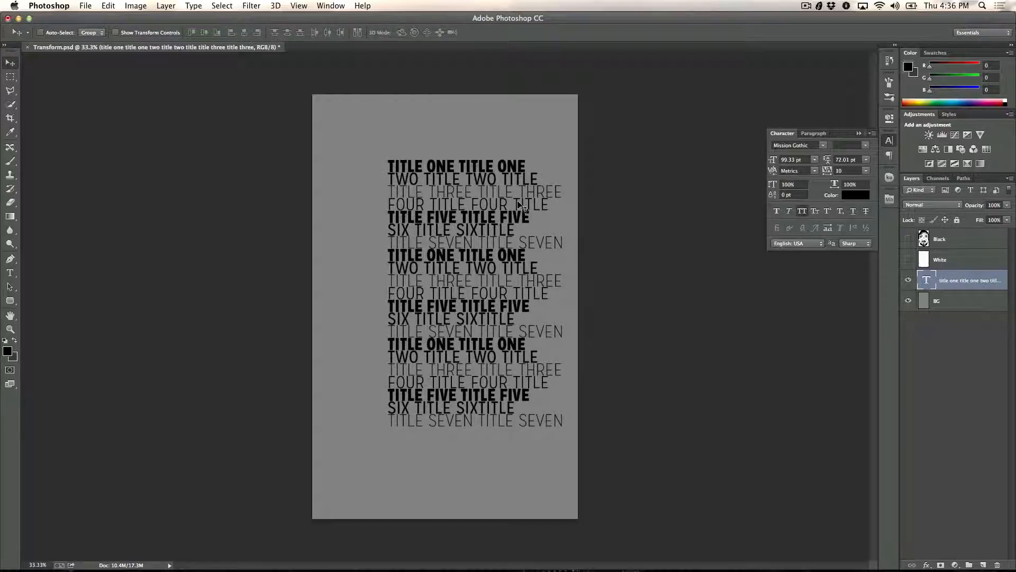
{"action": "left_click_drag", "start_coordinate": [450, 265], "coordinate": [417, 274]}
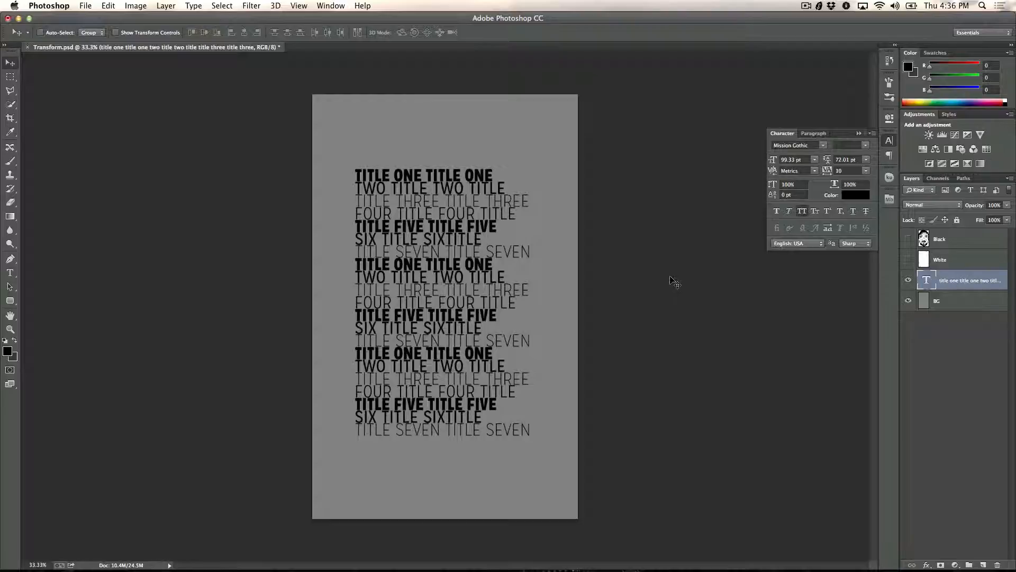
{"action": "key", "text": "super+t"}
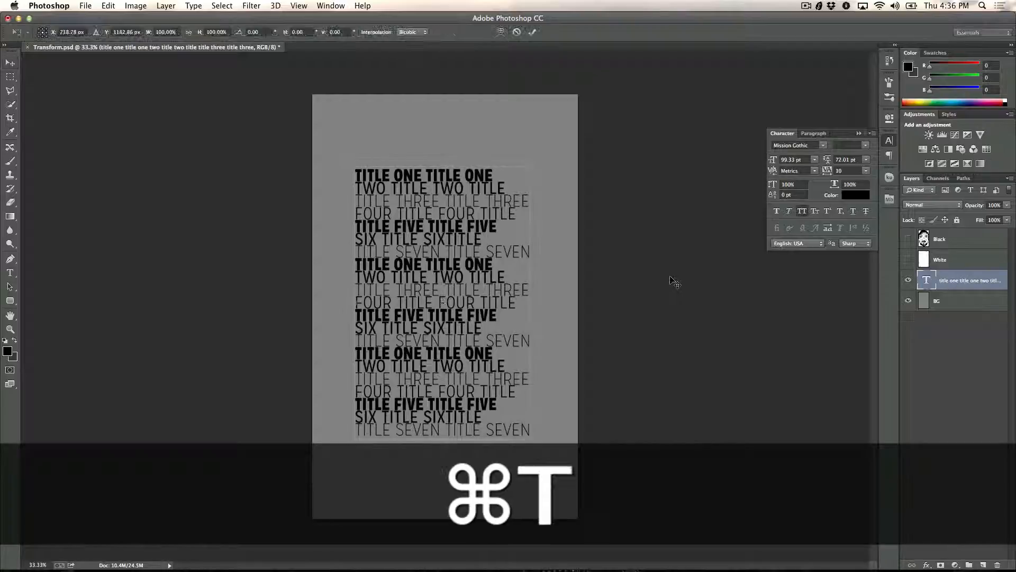
{"action": "left_click", "coordinate": [164, 6]}
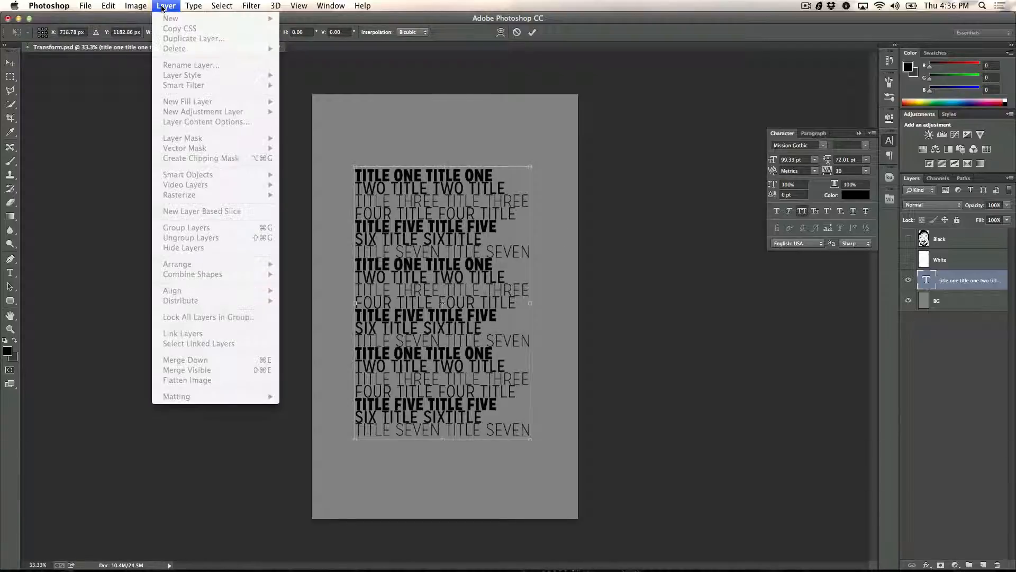
{"action": "left_click", "coordinate": [164, 6]}
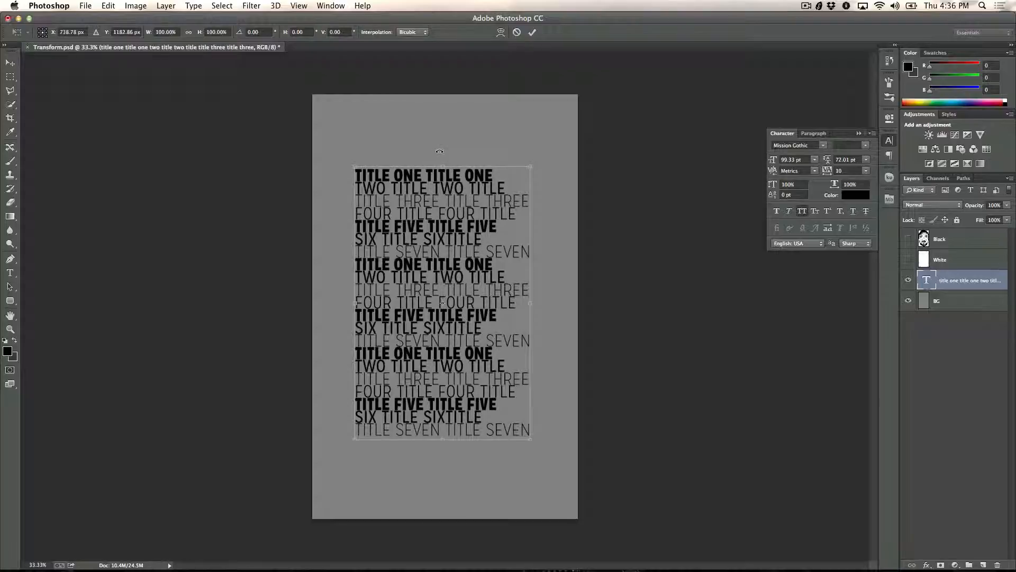
{"action": "left_click_drag", "start_coordinate": [442, 151], "coordinate": [552, 302]}
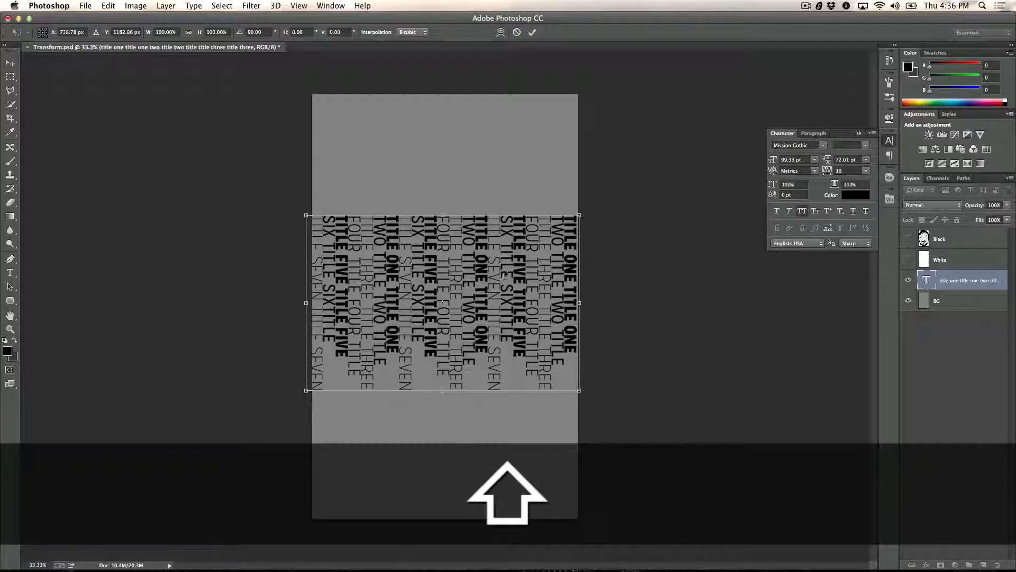
Step: Move the rotated text block down to the canvas's bottom edge, keeping the 90° rotation, and apply the transform
{"action": "left_click_drag", "start_coordinate": [488, 310], "coordinate": [486, 398]}
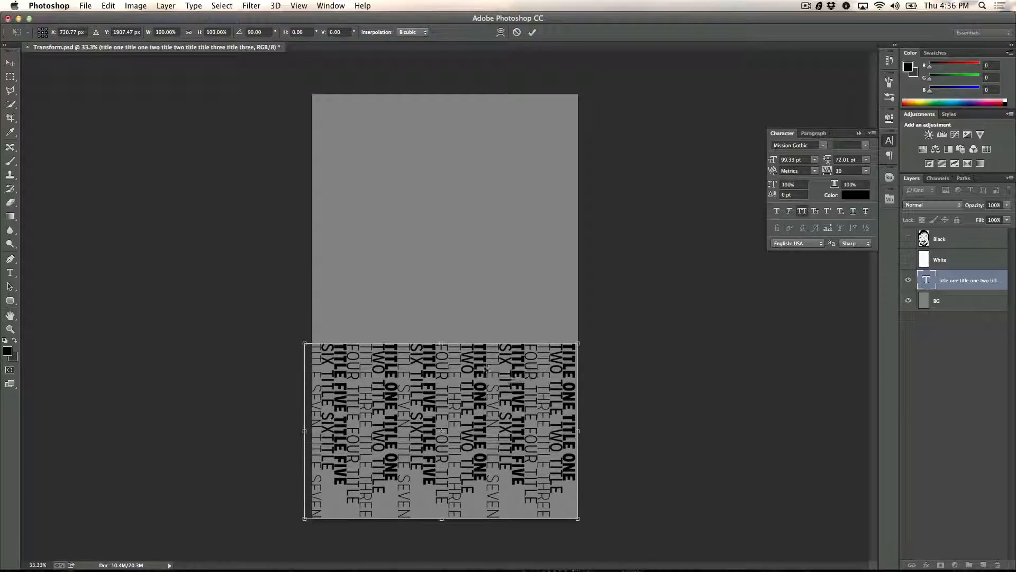
{"action": "mouse_move", "coordinate": [441, 295]}
{"action": "left_mouse_down"}
{"action": "mouse_move", "coordinate": [352, 309]}
{"action": "mouse_move", "coordinate": [446, 284]}
{"action": "mouse_move", "coordinate": [410, 286]}
{"action": "mouse_move", "coordinate": [438, 290]}
{"action": "left_mouse_up"}
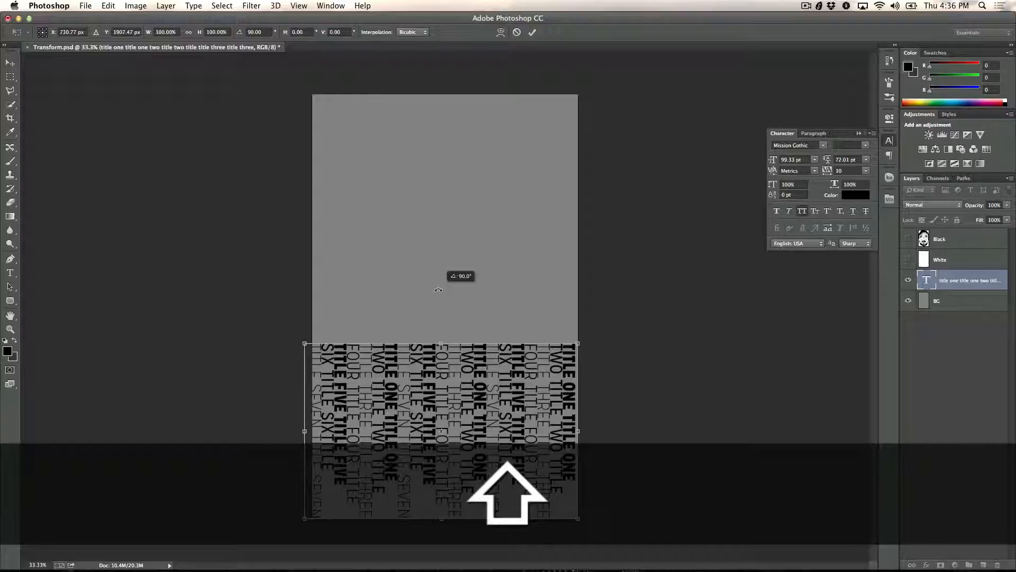
{"action": "left_click_drag", "start_coordinate": [438, 290], "coordinate": [439, 289]}
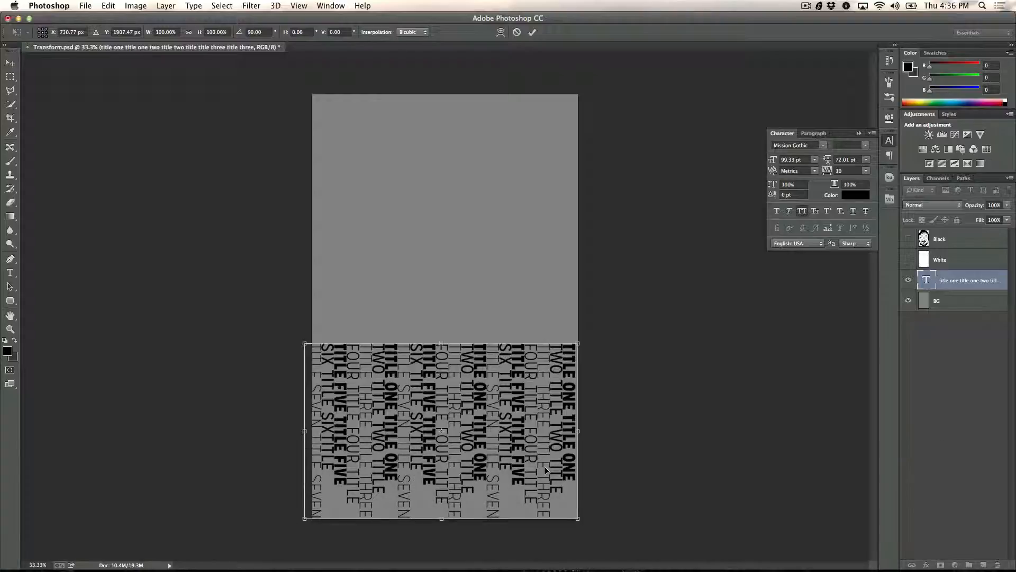
{"action": "key", "text": "Return"}
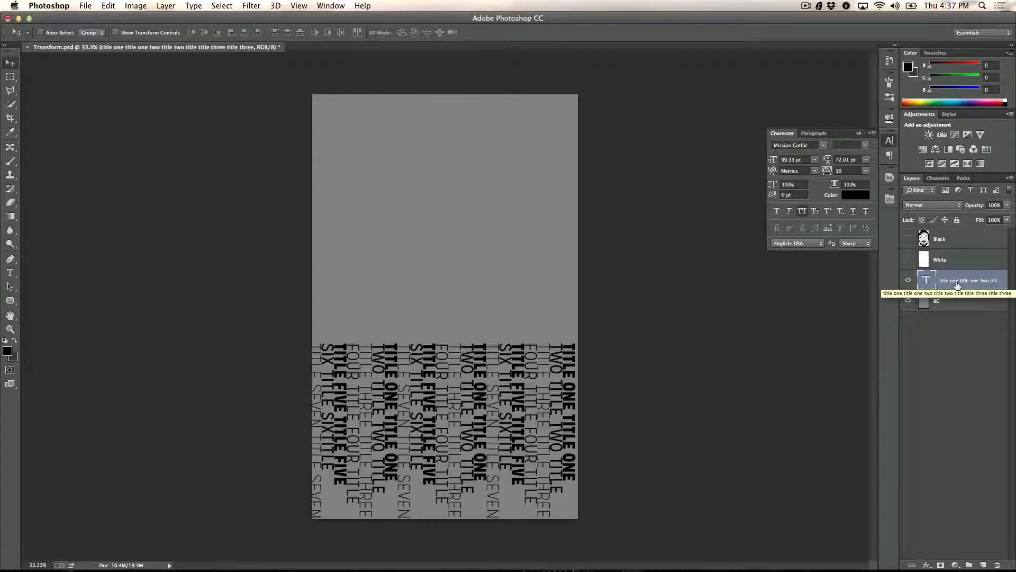
Step: Duplicate the rotated text layer and scale the copy proportionally to about 59%, aligned with the original block's upper-left corner
{"action": "key", "text": "super+j"}
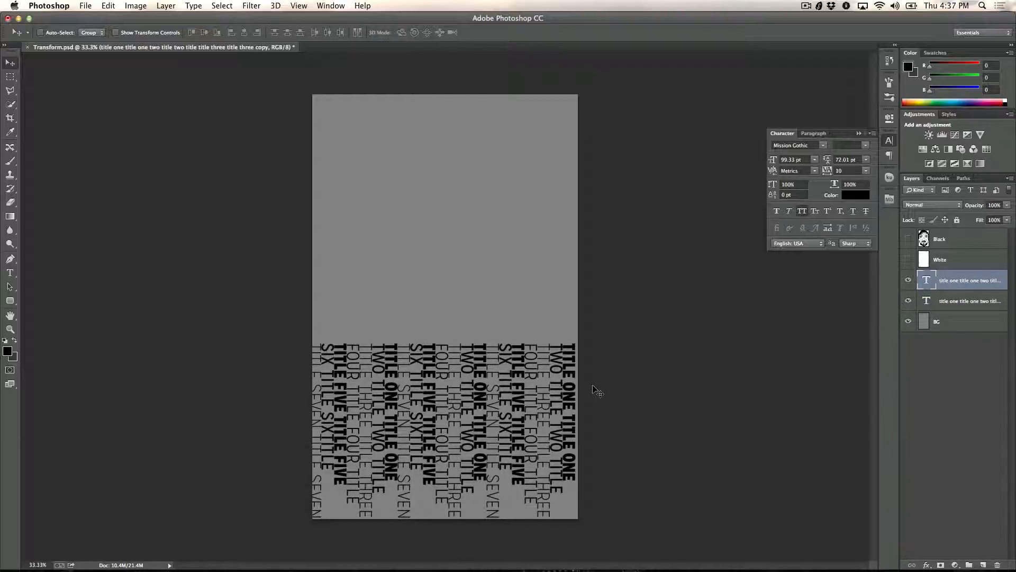
{"action": "key", "text": "super+t"}
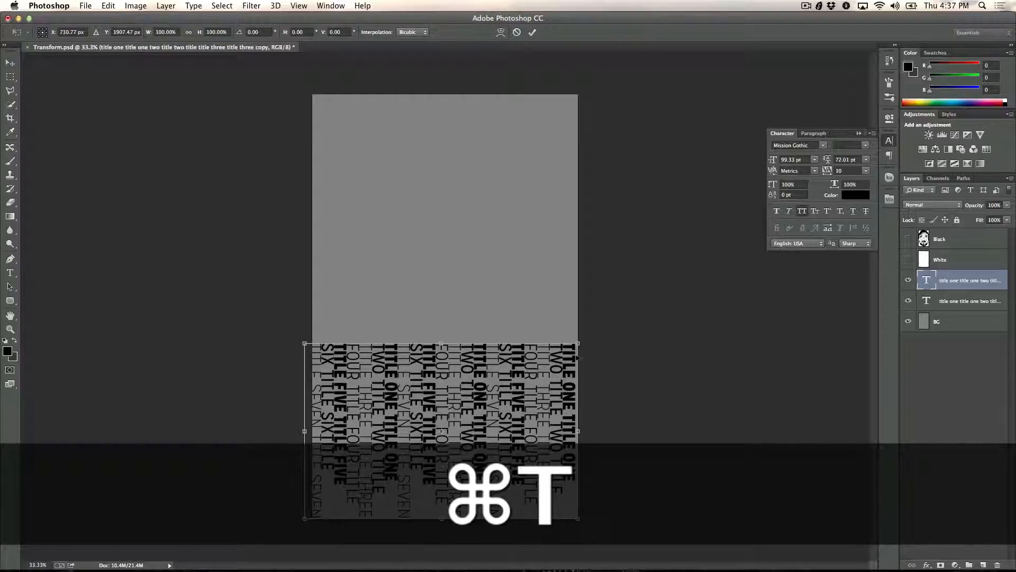
{"action": "left_click_drag", "start_coordinate": [577, 344], "coordinate": [441, 379]}
{"action": "left_click_drag", "start_coordinate": [434, 460], "coordinate": [433, 390]}
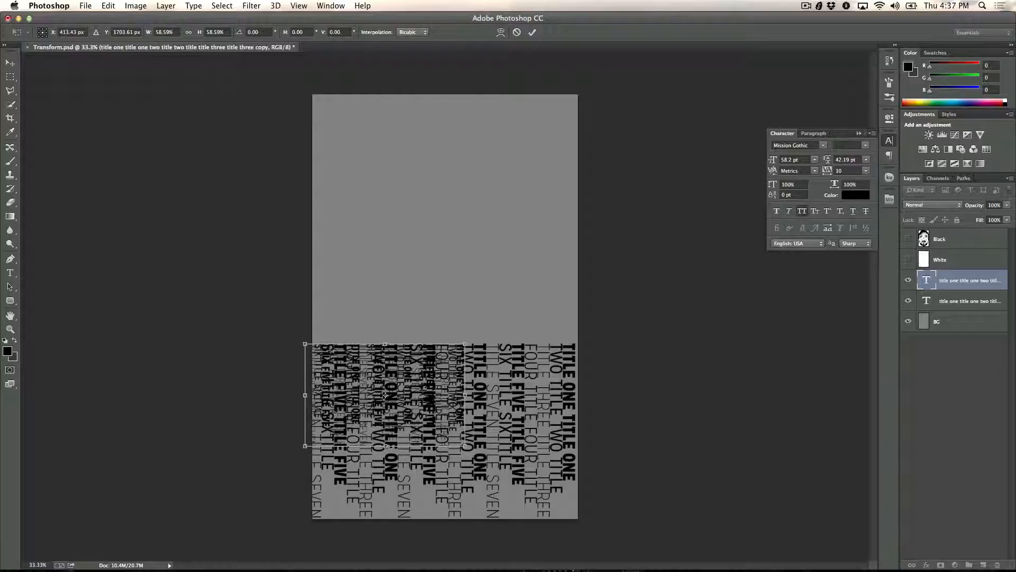
{"action": "key", "text": "Return"}
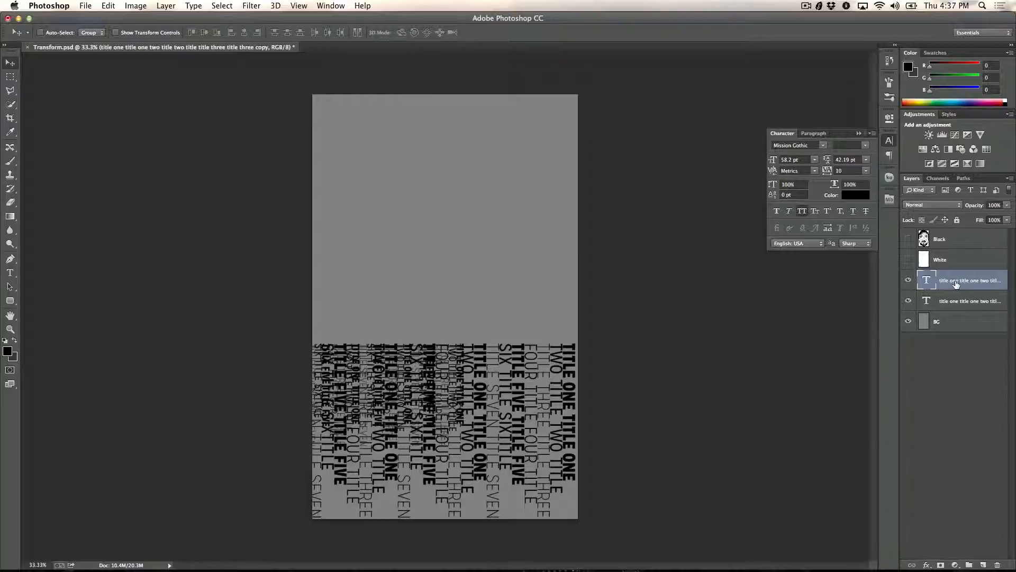
Step: Duplicate the smaller text layer and move the copy straight across to the right edge of the large text block
{"action": "key", "text": "super"}
{"action": "key", "text": "super+j"}
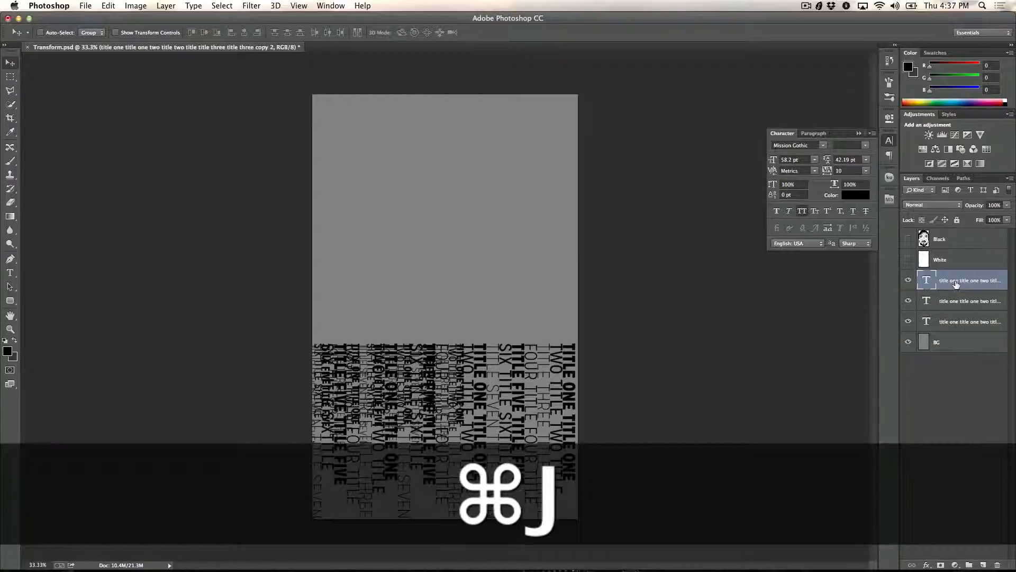
{"action": "left_click_drag", "start_coordinate": [422, 390], "coordinate": [540, 386]}
{"action": "key", "text": "shift"}
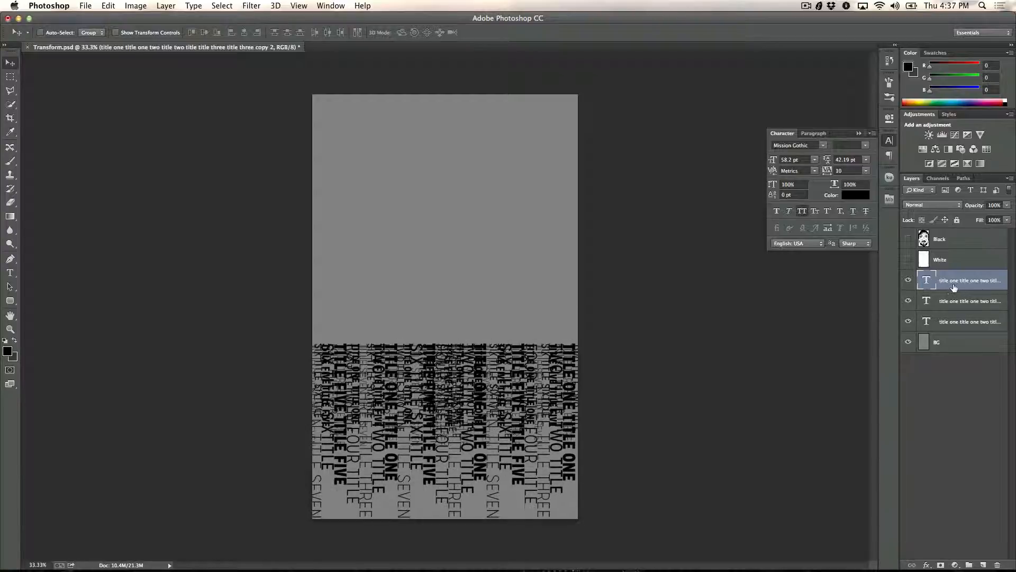
Step: Duplicate the small text layer twice more, placing one copy over the large block's lower right and the other over its lower left
{"action": "key", "text": "super+j"}
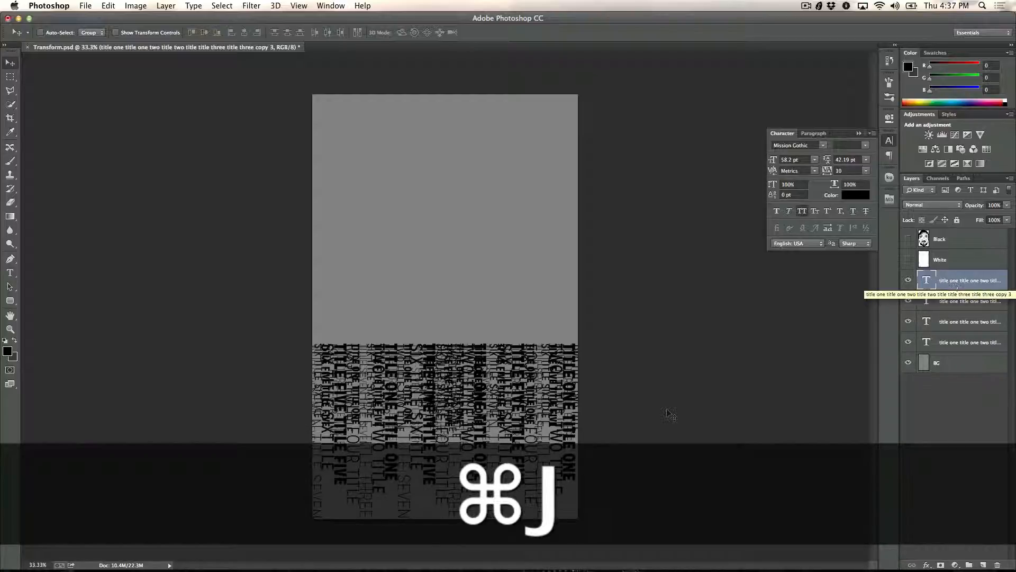
{"action": "left_click_drag", "start_coordinate": [488, 395], "coordinate": [483, 469]}
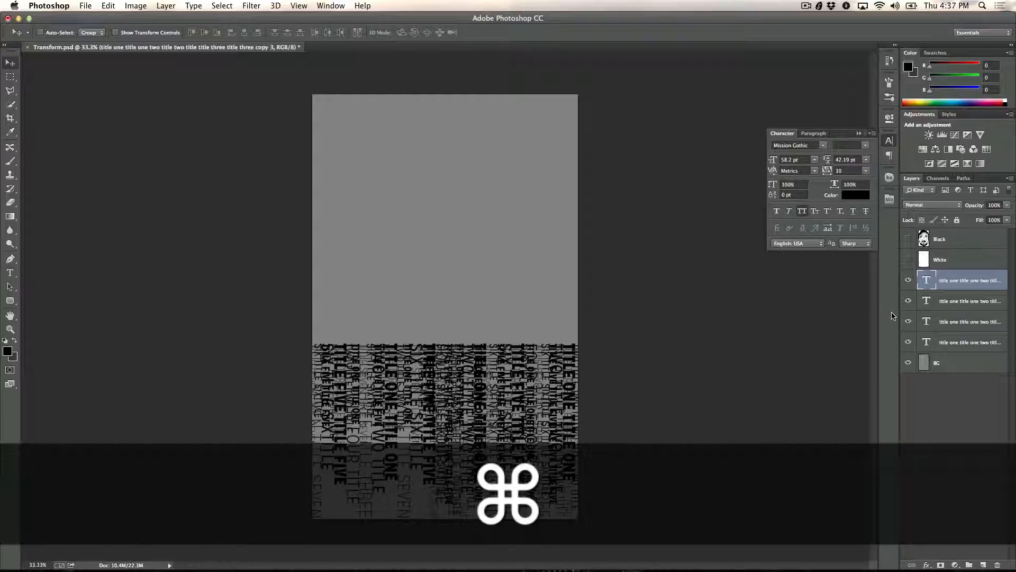
{"action": "key", "text": "super+j"}
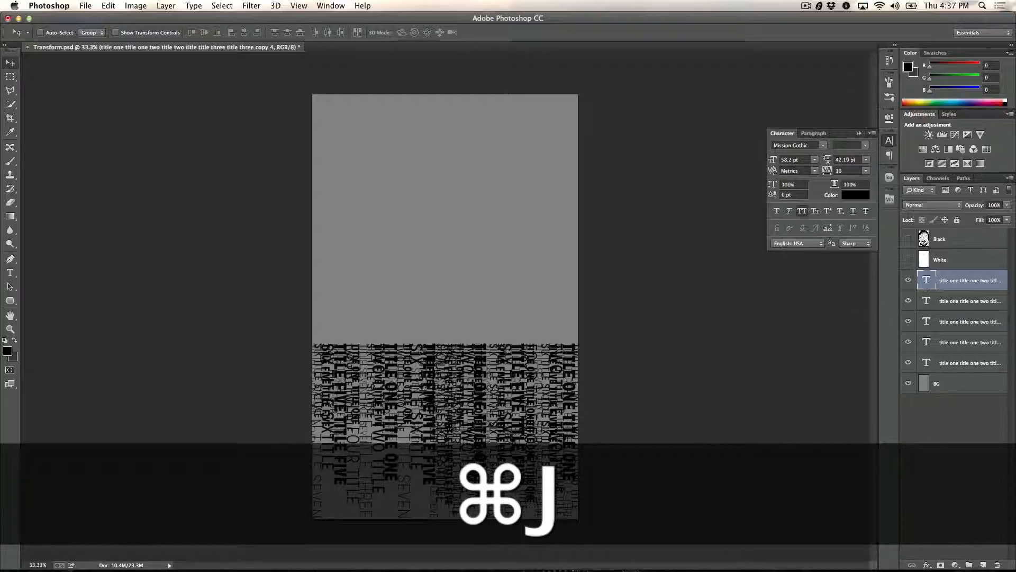
{"action": "left_click_drag", "start_coordinate": [483, 470], "coordinate": [326, 476]}
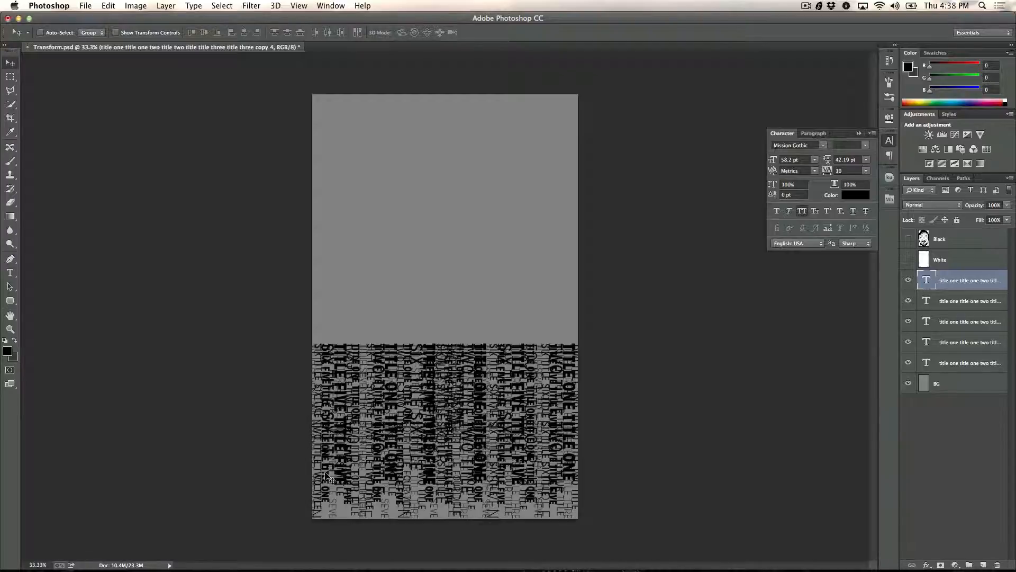
Step: Move the large text layer above the four smaller text copies in the layer stack and rename it Big
{"action": "left_click_drag", "start_coordinate": [945, 341], "coordinate": [951, 363]}
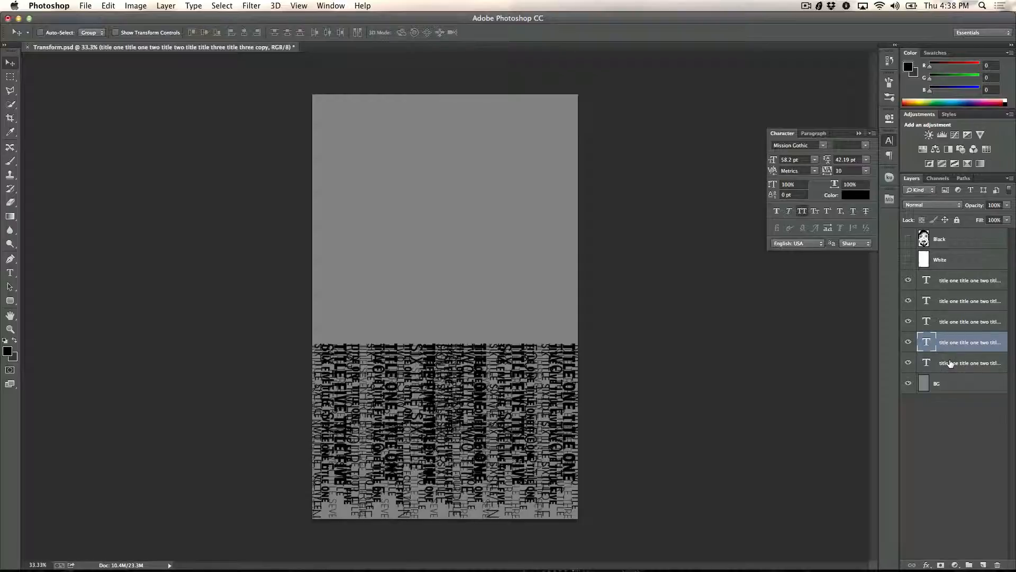
{"action": "left_click", "coordinate": [949, 363]}
{"action": "left_click_drag", "start_coordinate": [949, 363], "coordinate": [943, 278]}
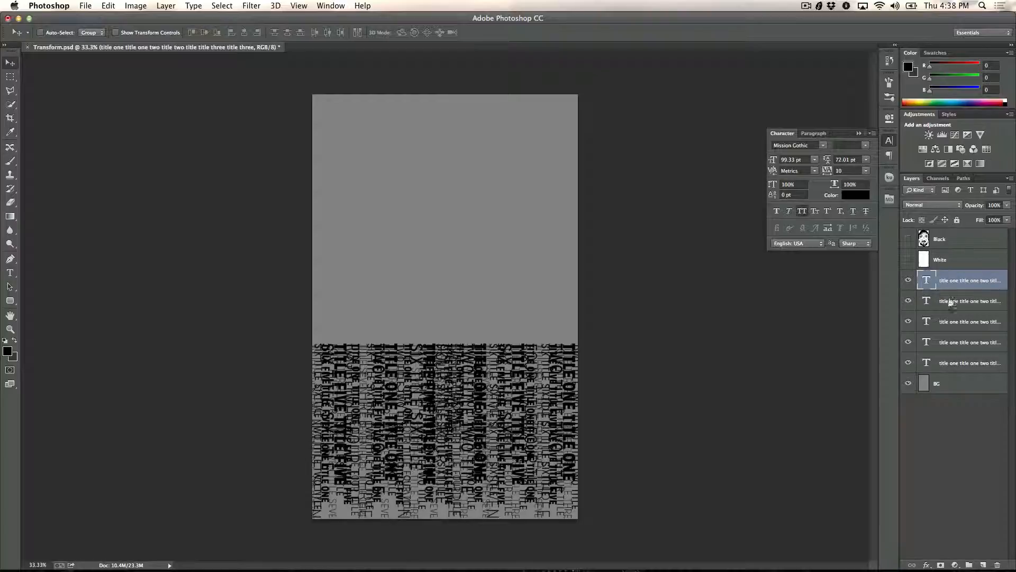
{"action": "double_click", "coordinate": [945, 283]}
{"action": "type", "text": "Big"}
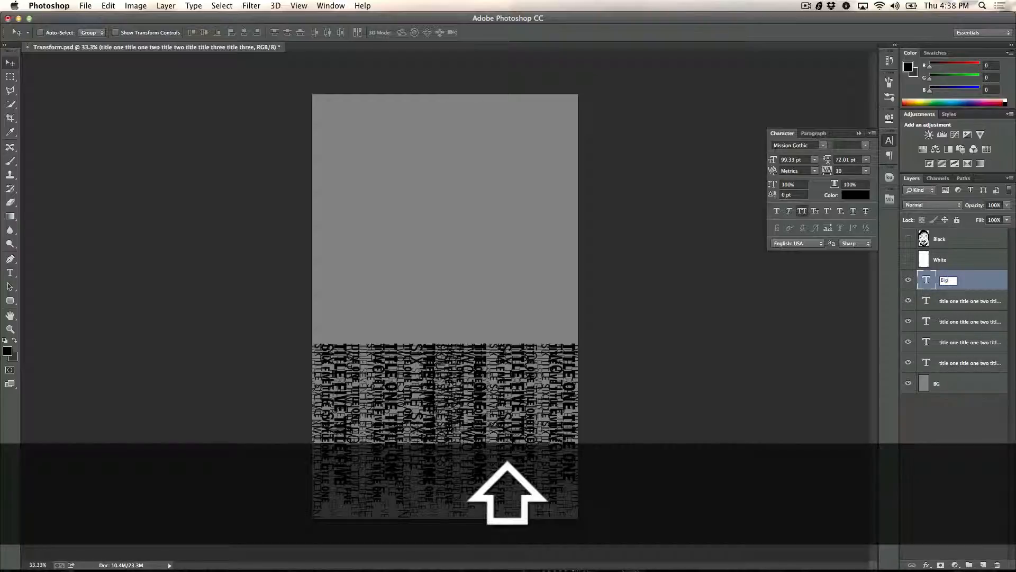
{"action": "key", "text": "Return"}
Step: Lower the opacity of the four small text layers beneath Big to 67%
{"action": "left_click", "coordinate": [957, 304]}
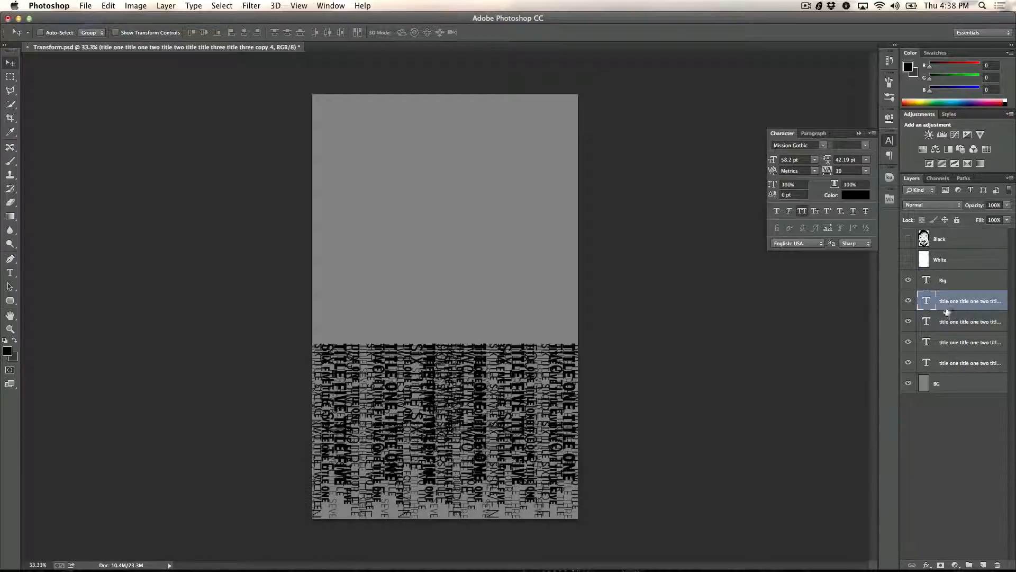
{"action": "key", "text": "shift"}
{"action": "left_click", "coordinate": [949, 365], "text": "shift"}
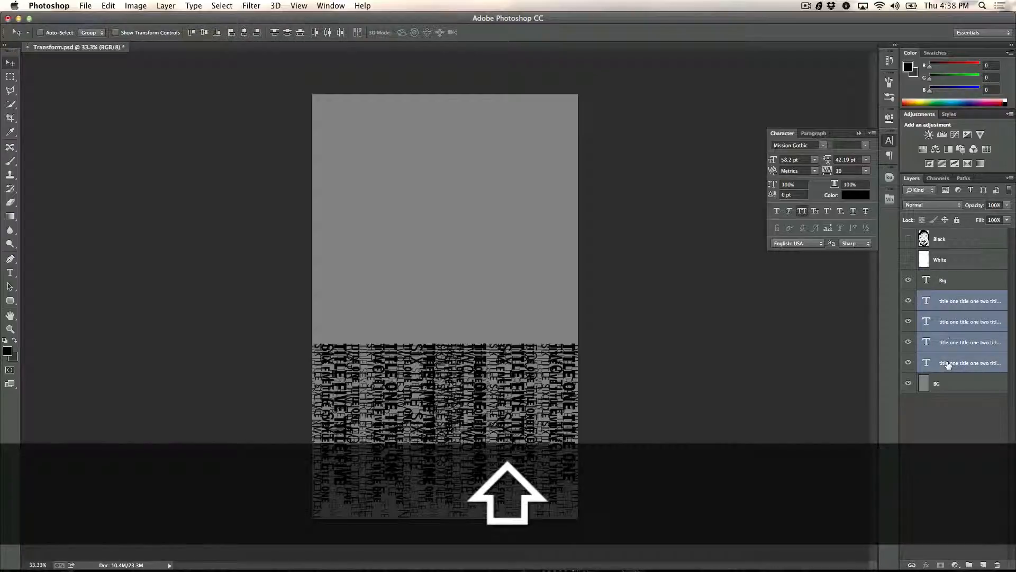
{"action": "left_click_drag", "start_coordinate": [976, 208], "coordinate": [956, 209]}
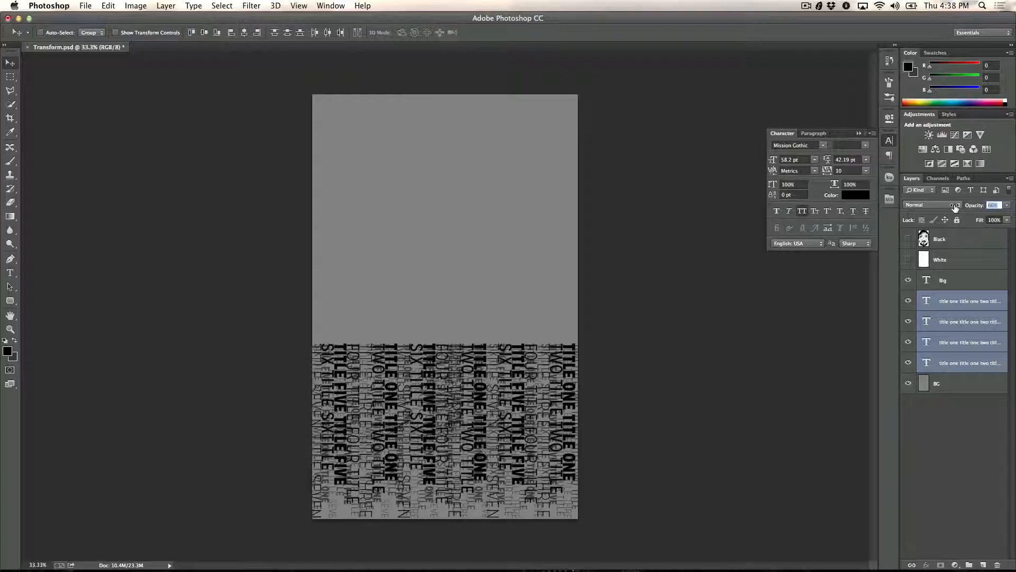
{"action": "key", "text": "Down"}
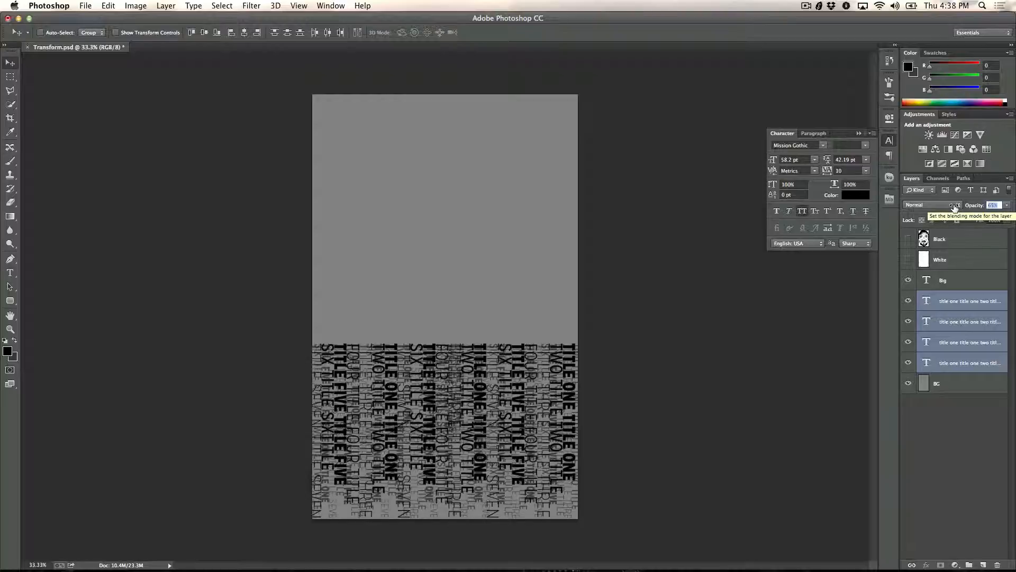
{"action": "key", "text": "Down"}
{"action": "key", "text": "Down"}
{"action": "left_click_drag", "start_coordinate": [954, 207], "coordinate": [974, 208]}
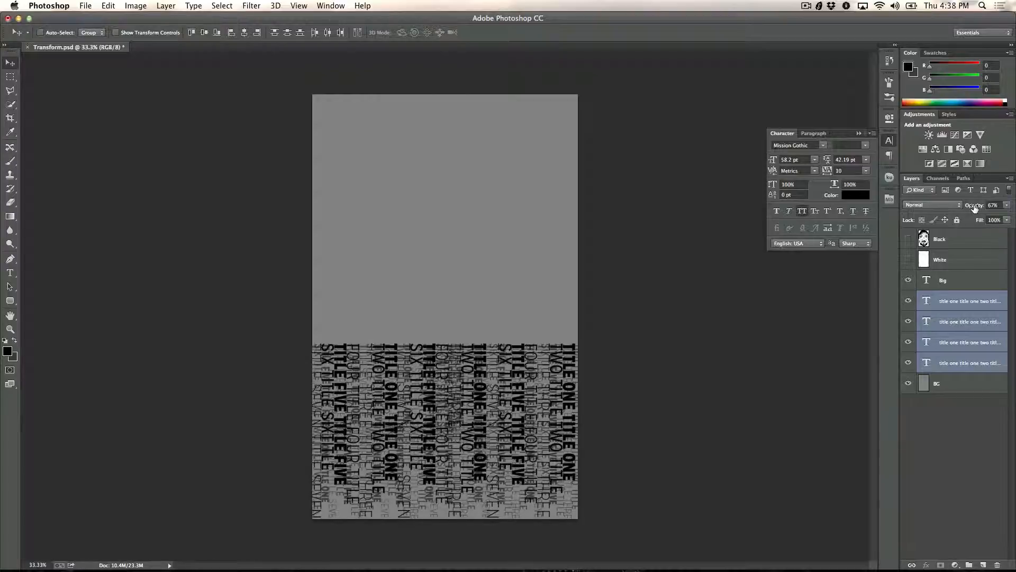
Step: Duplicate the Big layer together with all four small text layers
{"action": "left_click", "coordinate": [939, 283]}
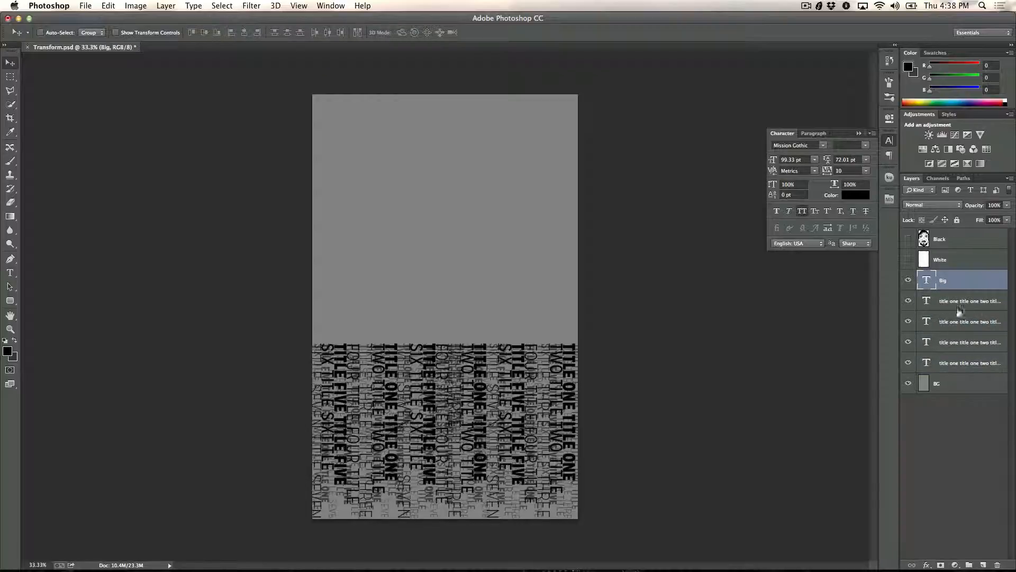
{"action": "key", "text": "shift"}
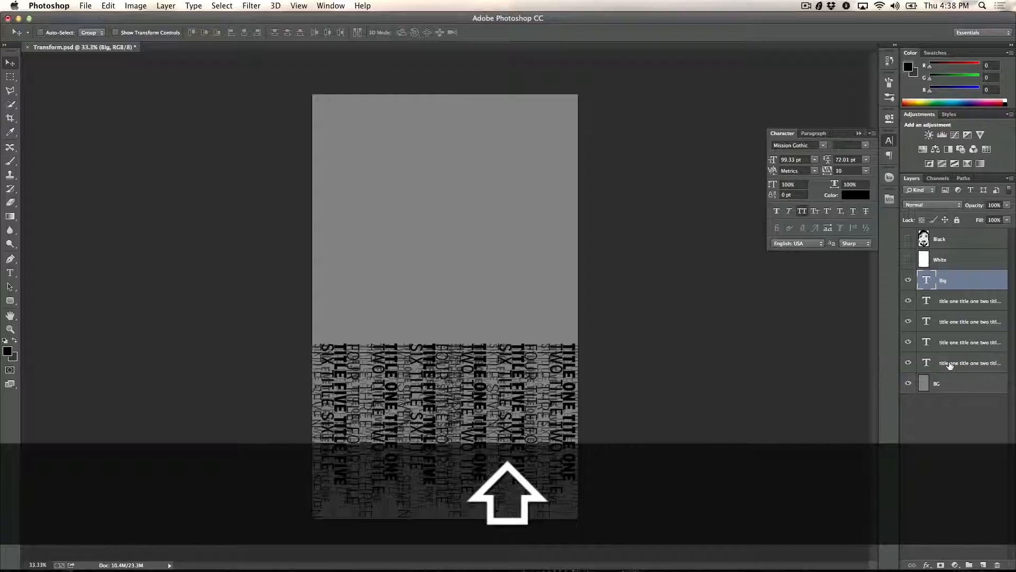
{"action": "left_click", "coordinate": [951, 363], "text": "shift"}
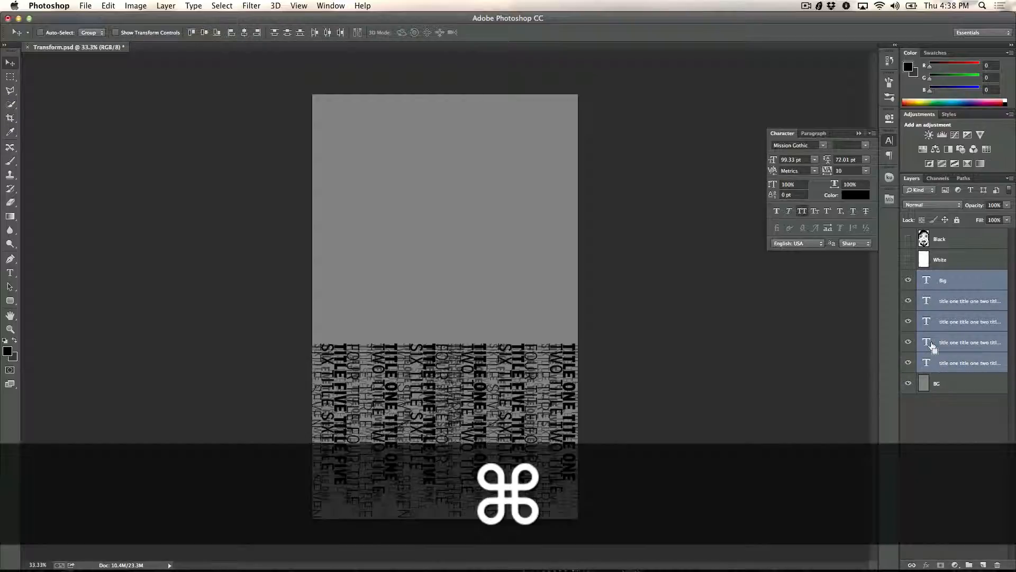
{"action": "key", "text": "super+j"}
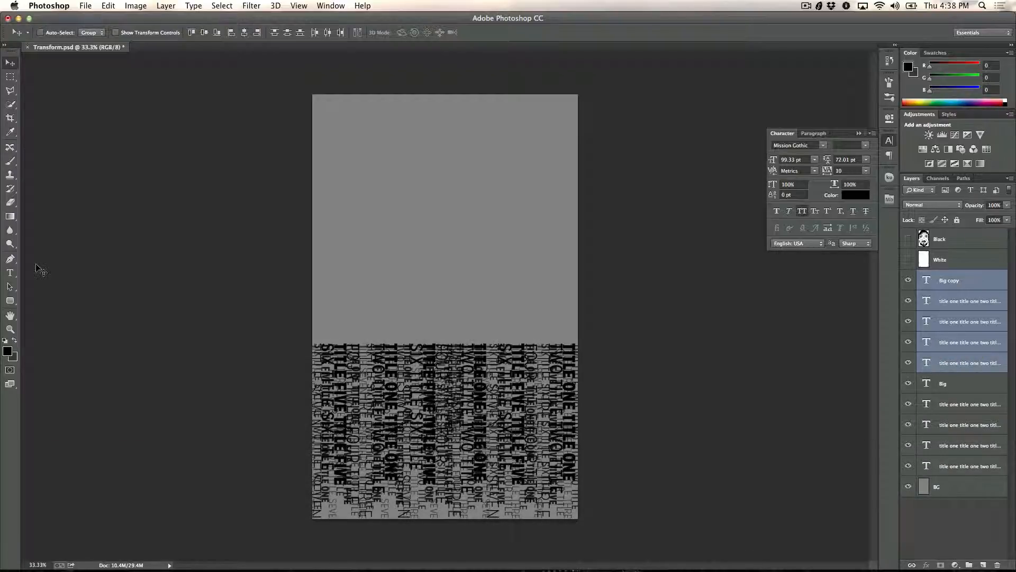
Step: Change the text color of the five duplicated text layers to white
{"action": "left_click", "coordinate": [10, 273]}
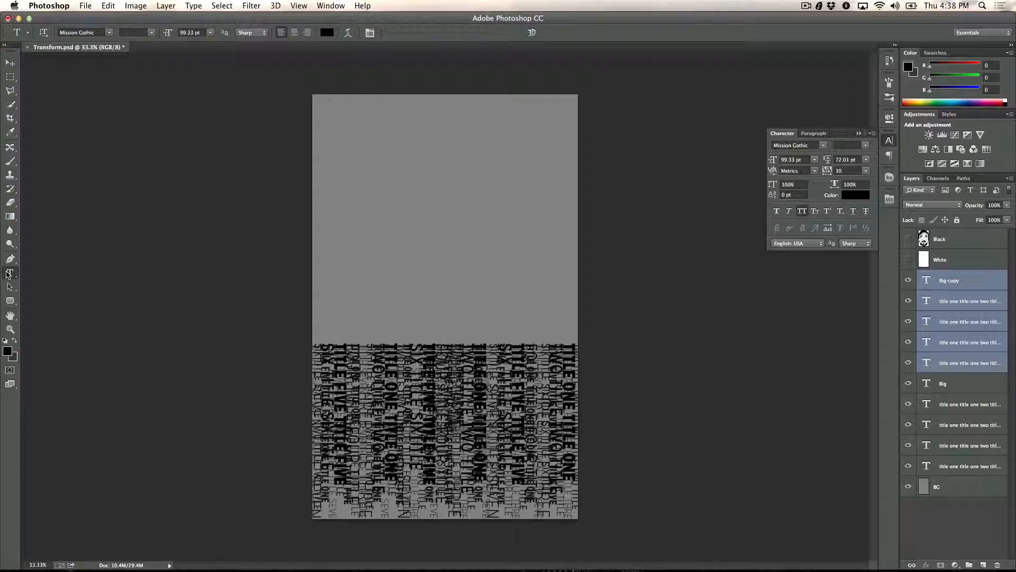
{"action": "left_click", "coordinate": [327, 34]}
{"action": "left_click", "coordinate": [241, 303]}
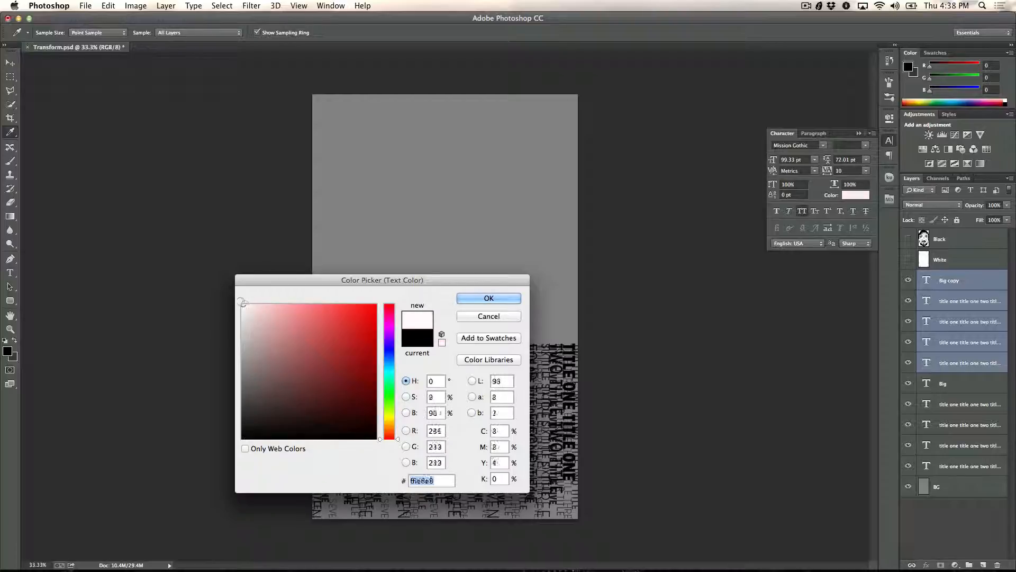
{"action": "left_click", "coordinate": [490, 299]}
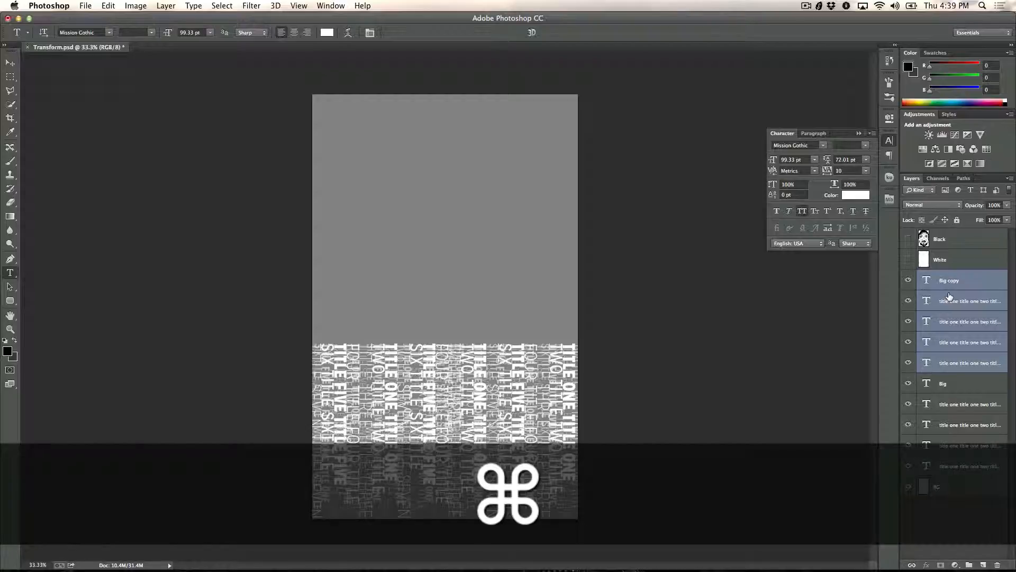
Step: Group the five white text layers and name the group W Text
{"action": "key", "text": "super+g"}
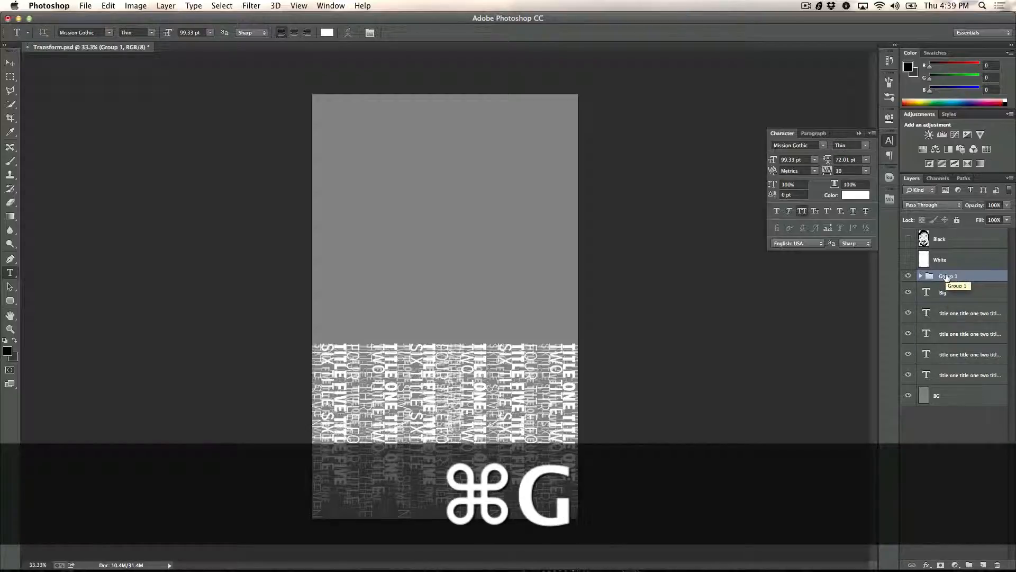
{"action": "double_click", "coordinate": [947, 276]}
{"action": "type", "text": "W Text"}
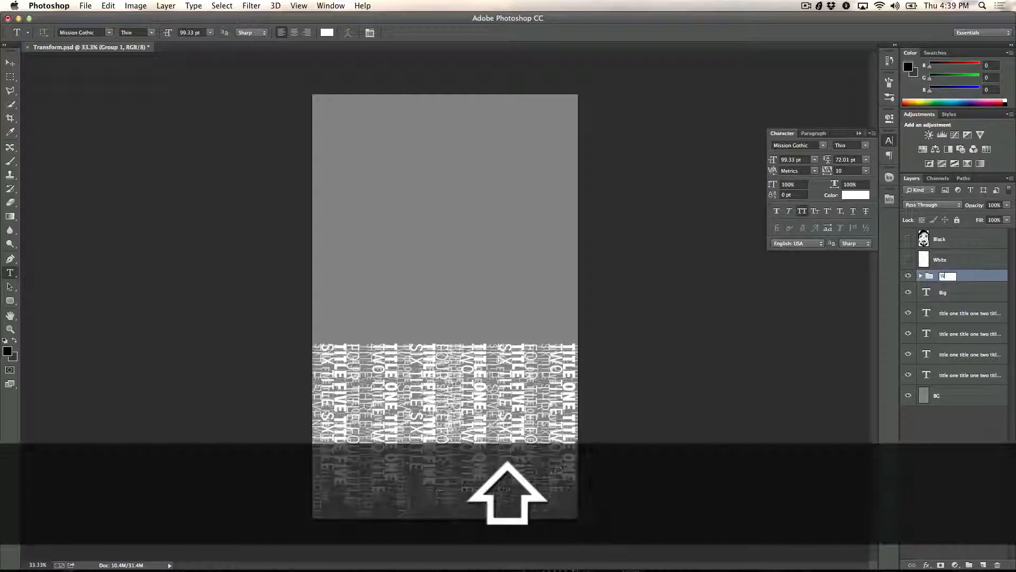
{"action": "key", "text": "Return"}
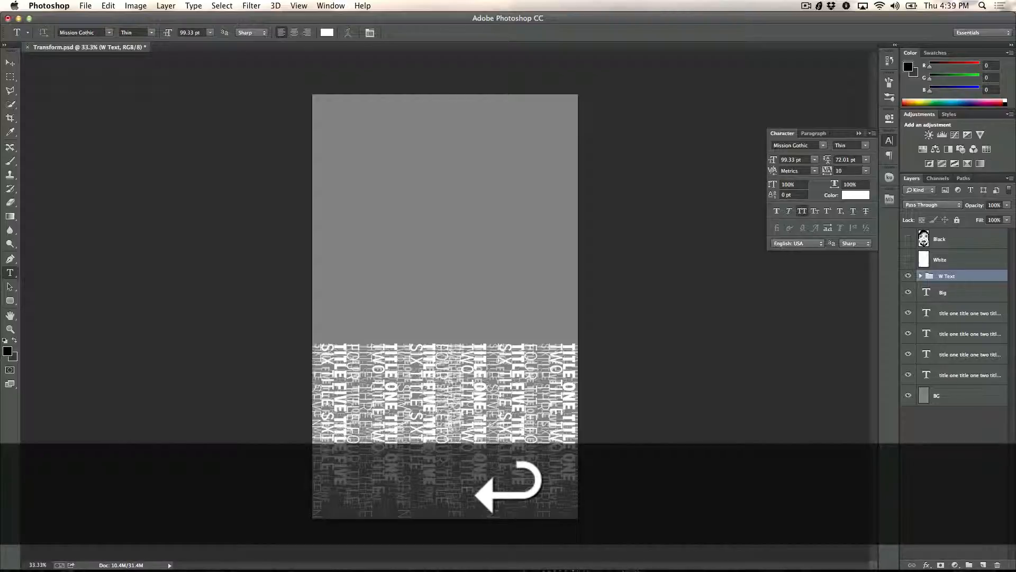
Step: Make the Black and White face layers visible and select the W Text group
{"action": "left_click", "coordinate": [948, 296]}
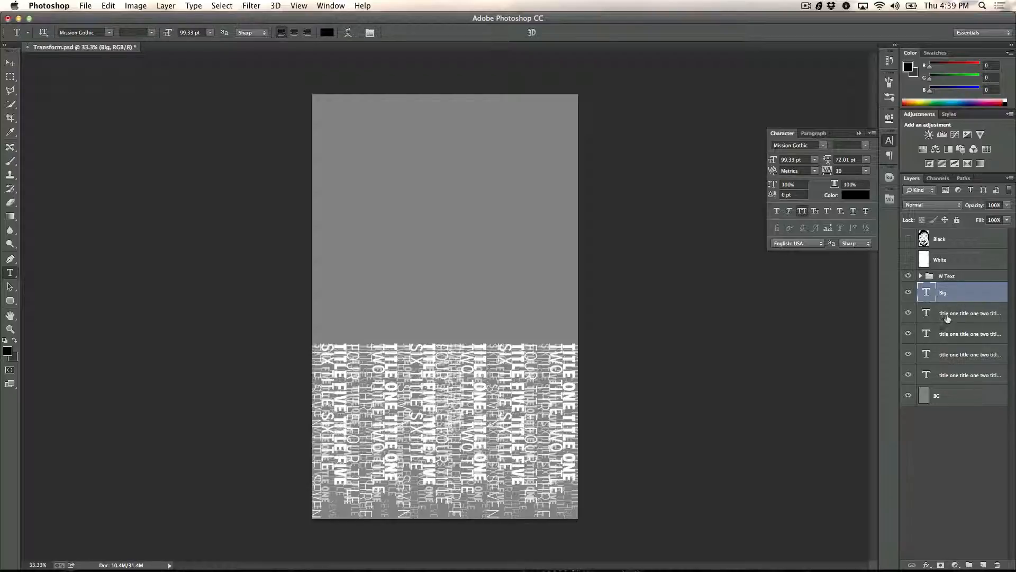
{"action": "left_click", "coordinate": [908, 240]}
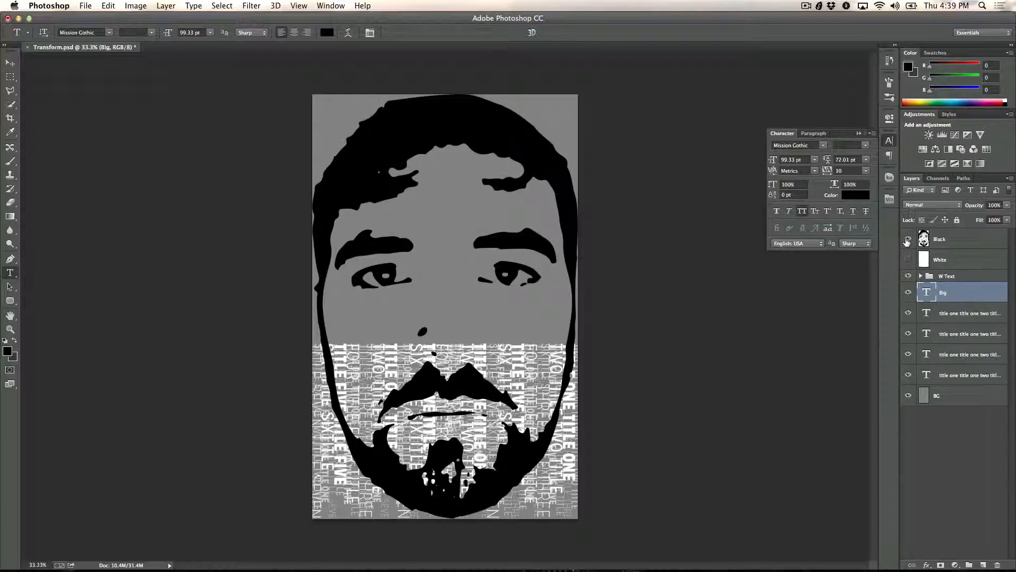
{"action": "left_click", "coordinate": [908, 259]}
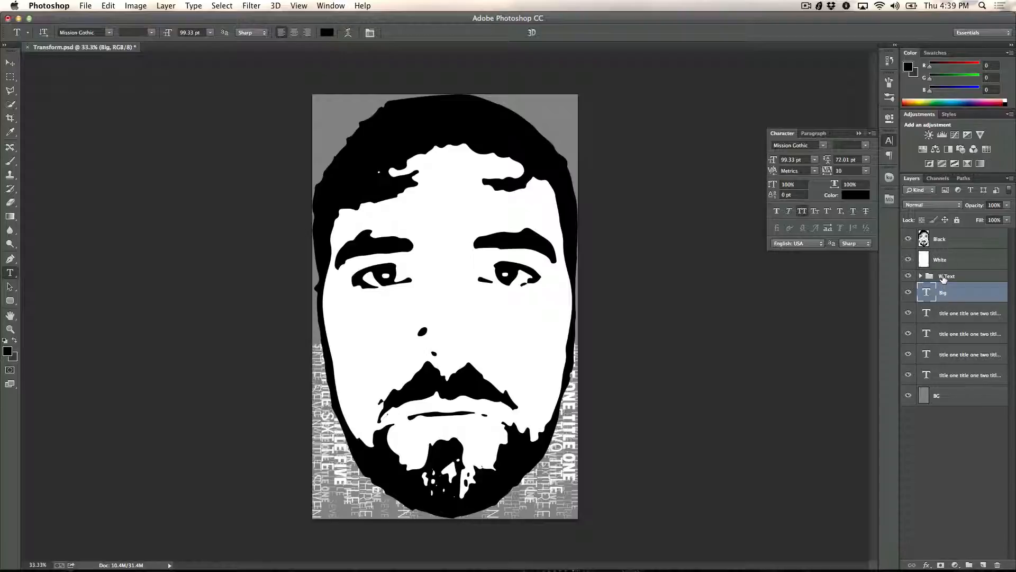
{"action": "left_click", "coordinate": [945, 278]}
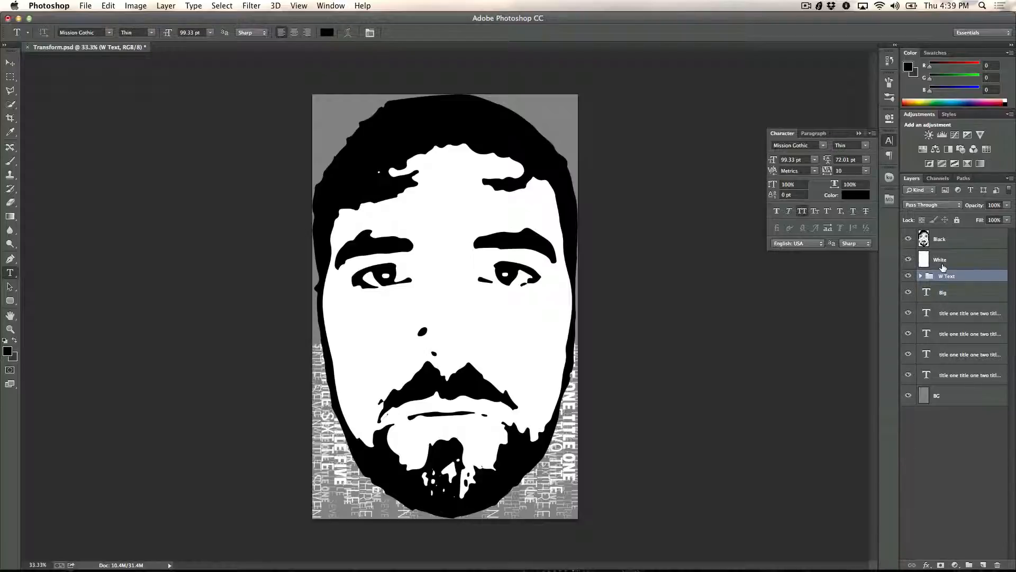